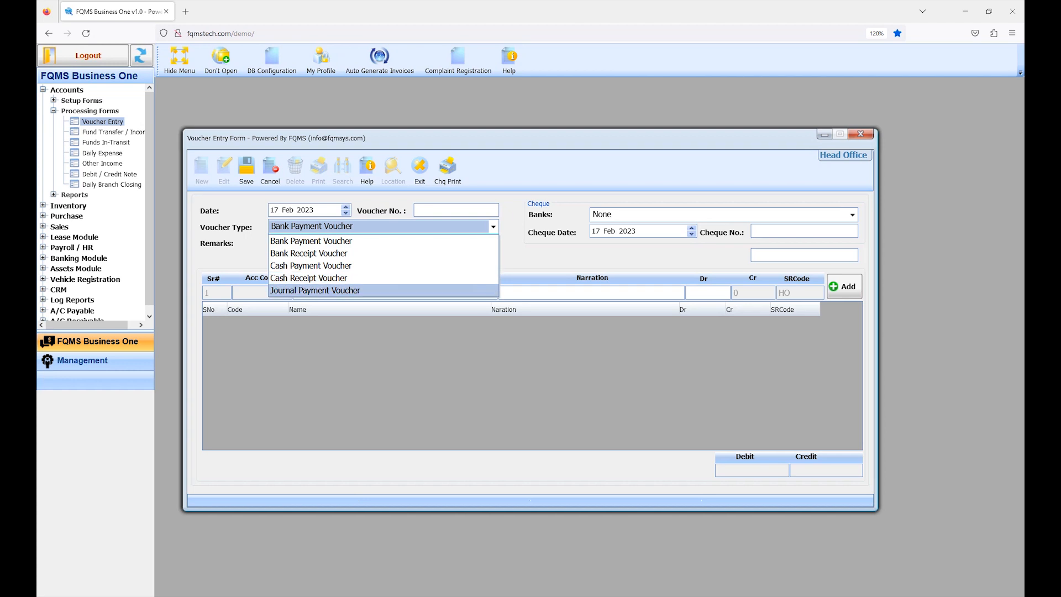
Reopen the Voucher Entry form from the Accounts processing forms for the Head Office showroom
{"action": "left_click", "coordinate": [332, 241]}
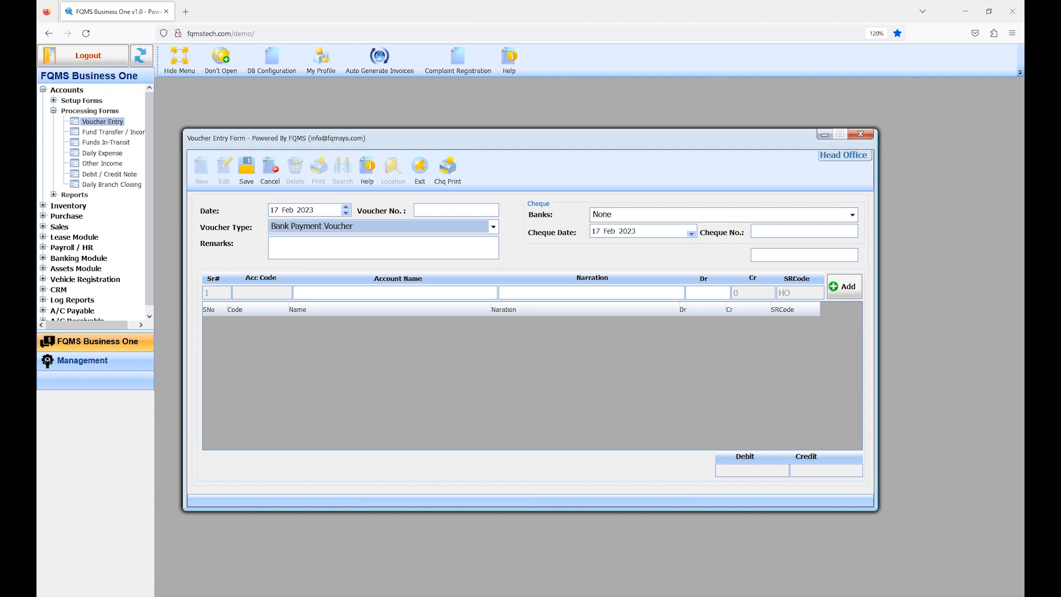
{"action": "left_click", "coordinate": [860, 133]}
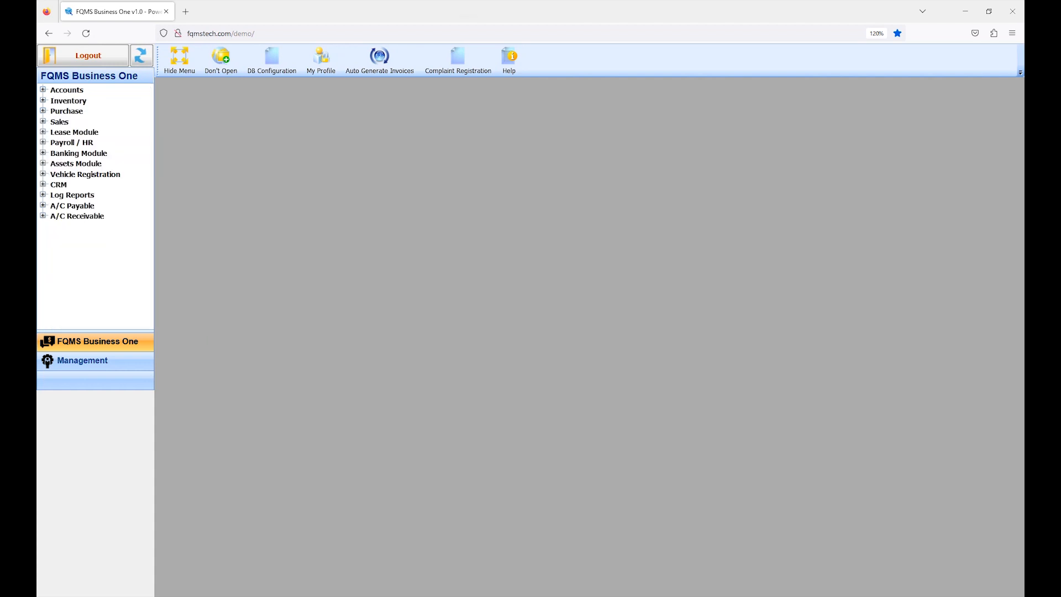
{"action": "left_click", "coordinate": [67, 90]}
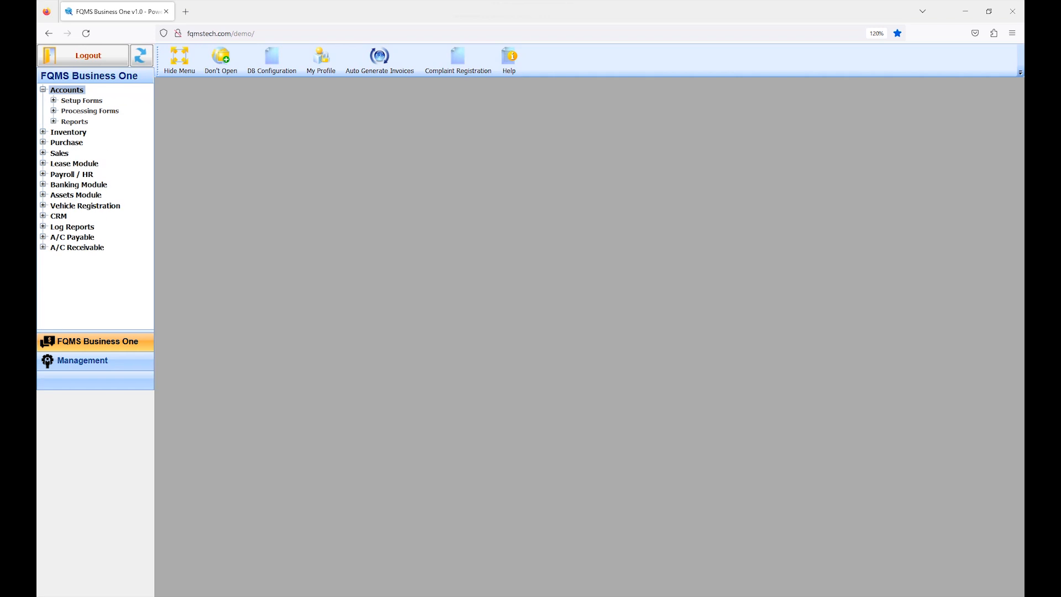
{"action": "double_click", "coordinate": [89, 111]}
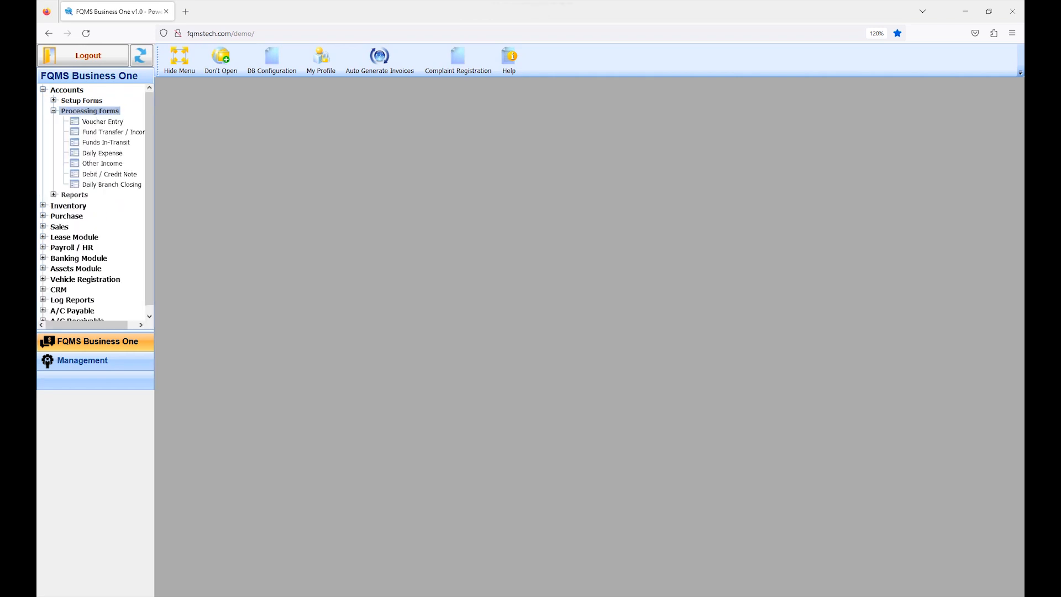
{"action": "double_click", "coordinate": [103, 121]}
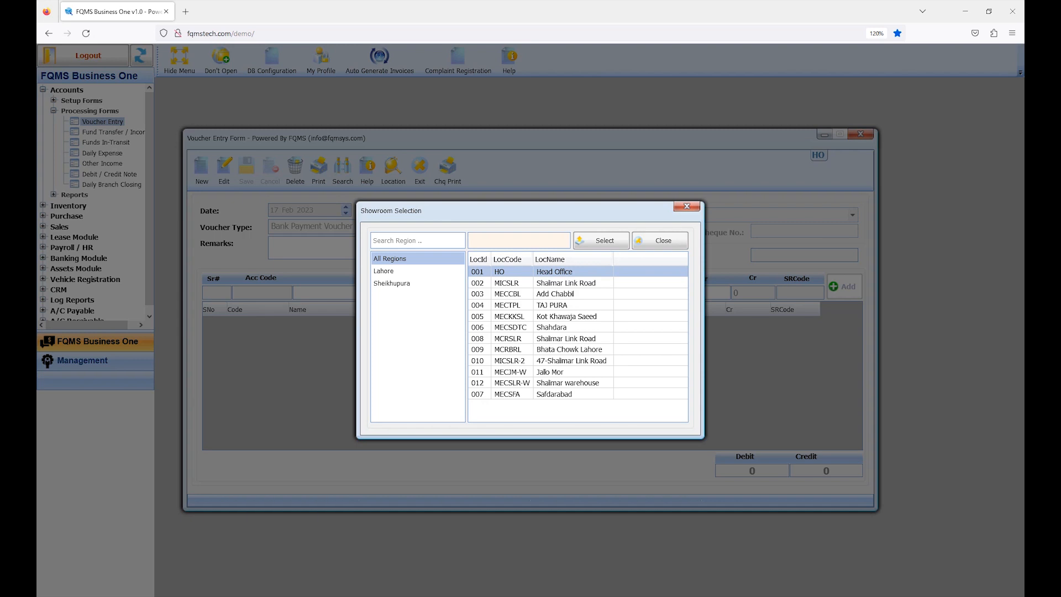
{"action": "left_click", "coordinate": [602, 241]}
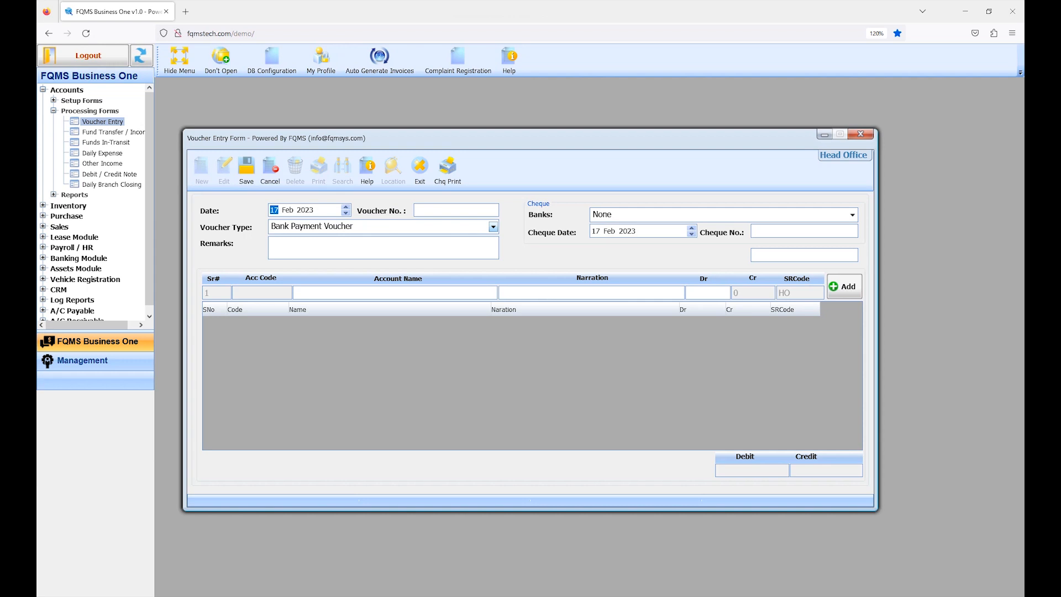
Set the voucher type to Bank Payment Voucher and choose ABL as the cheque's bank
{"action": "left_click", "coordinate": [493, 227]}
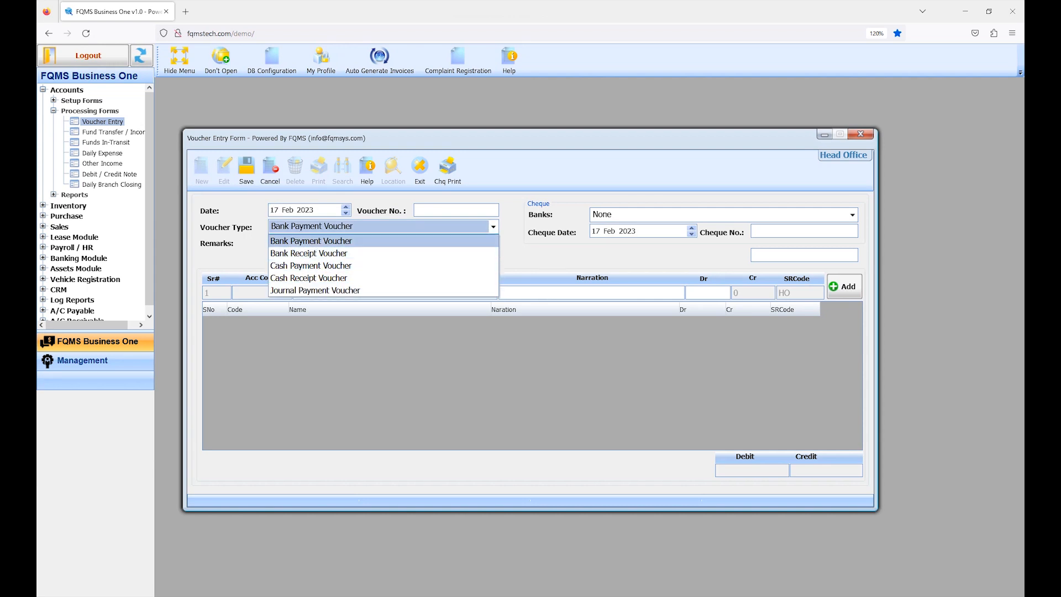
{"action": "left_click", "coordinate": [354, 241]}
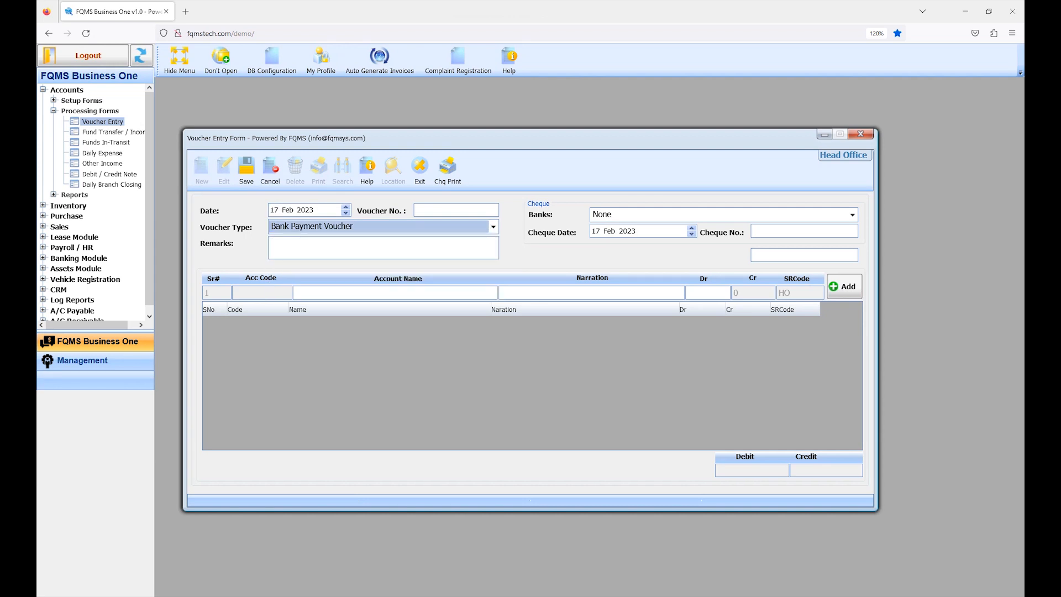
{"action": "left_click", "coordinate": [853, 215]}
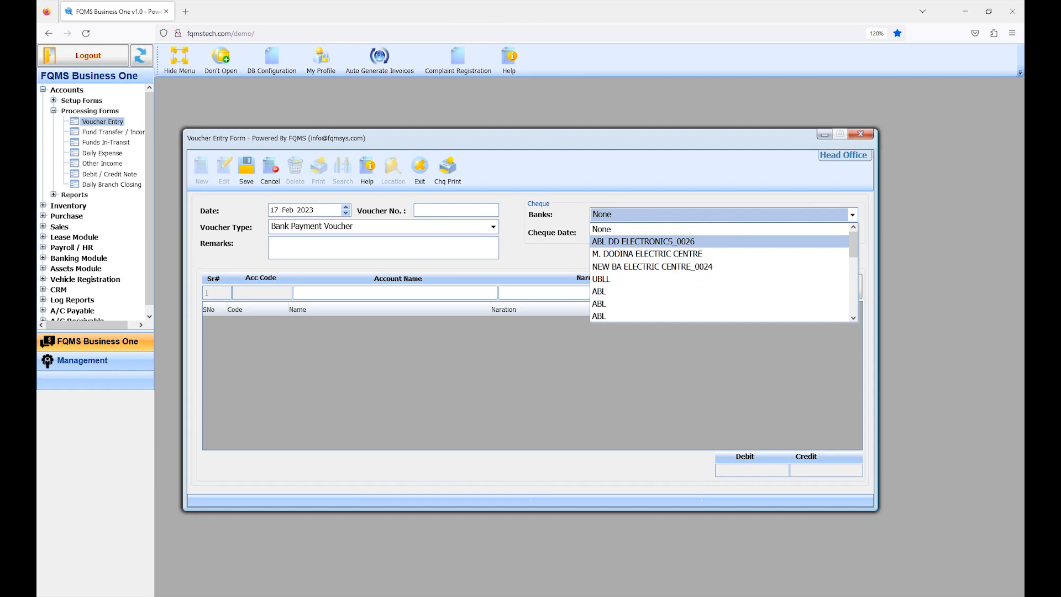
{"action": "left_click", "coordinate": [719, 291]}
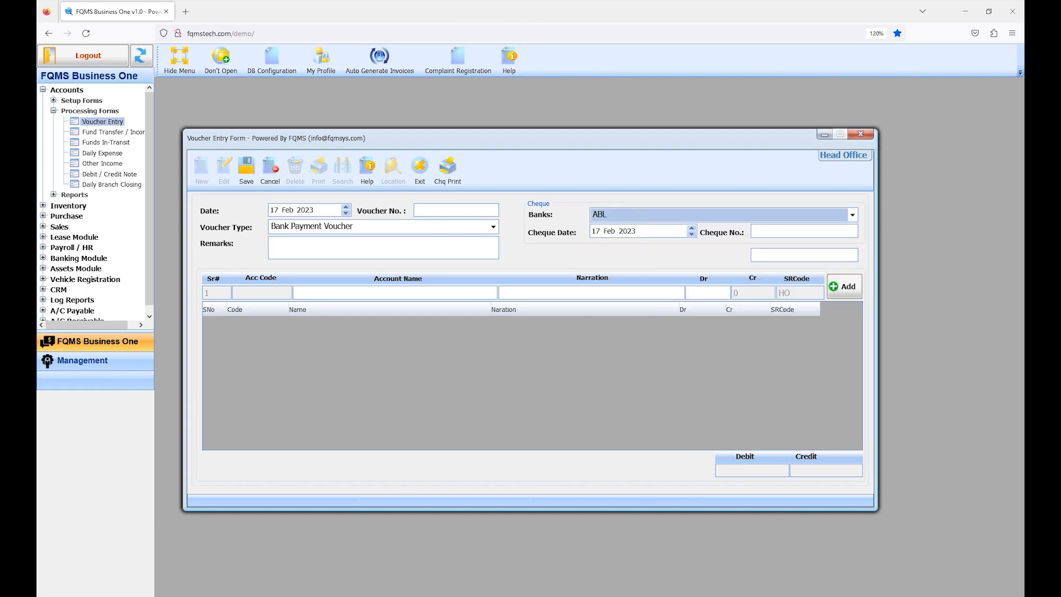
Keep the cheque date at 17 Feb 2023 and enter 012345 as the cheque number
{"action": "left_click", "coordinate": [596, 231]}
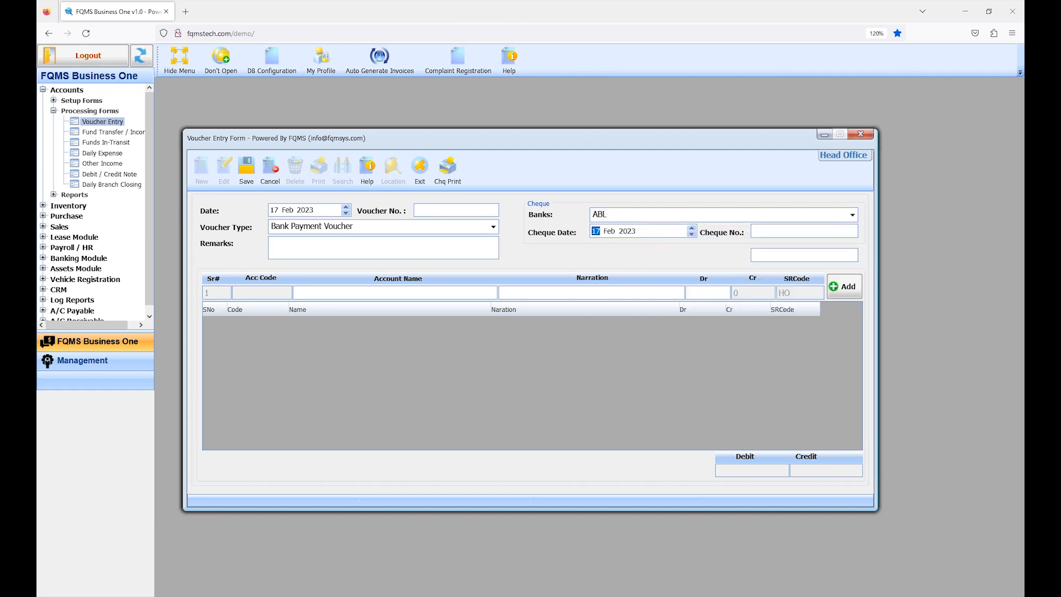
{"action": "left_click", "coordinate": [804, 231]}
{"action": "type", "text": "012345"}
{"action": "key", "text": "Tab"}
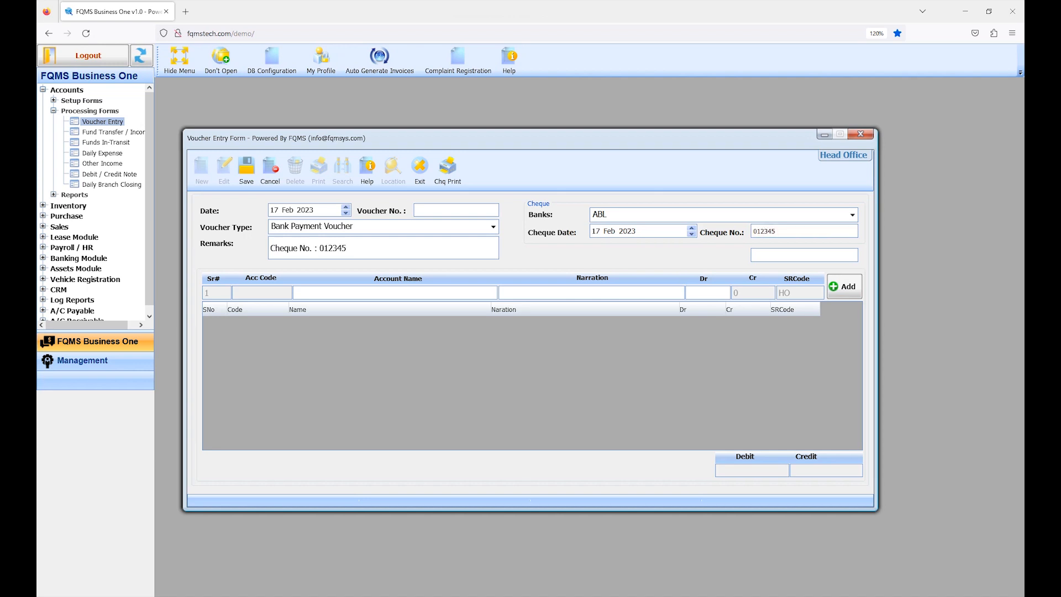
Add a bank payment line for the Owner Capital account with the default cheque narration and a debit of 60000
{"action": "left_click", "coordinate": [395, 292]}
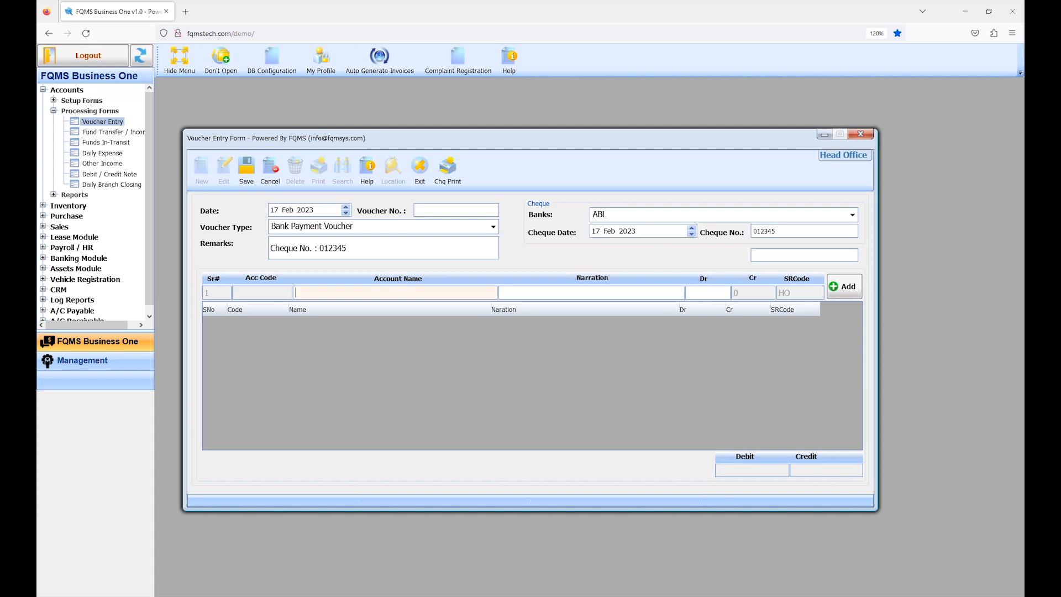
{"action": "key", "text": "Return"}
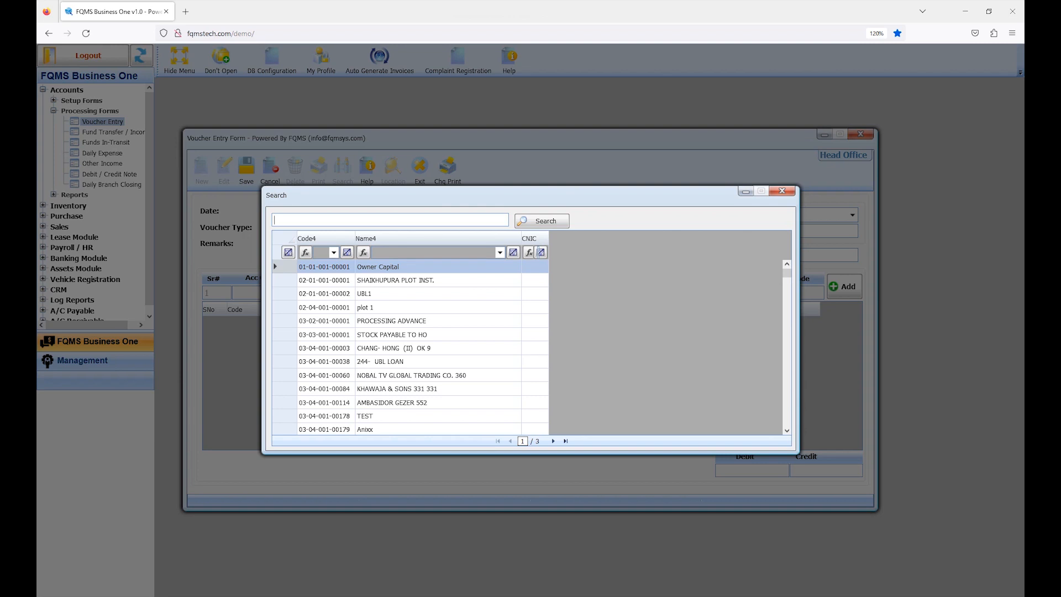
{"action": "key", "text": "Return"}
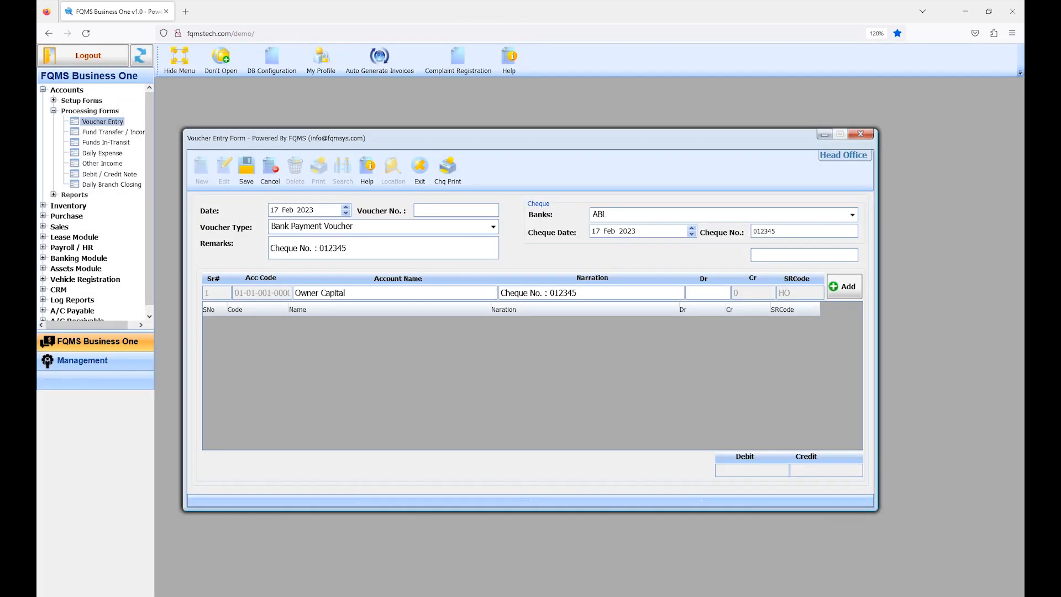
{"action": "key", "text": "ctrl+shift+Left"}
{"action": "key", "text": "ctrl+shift+Left"}
{"action": "key", "text": "ctrl+shift+Left"}
{"action": "key", "text": "ctrl+shift+Left"}
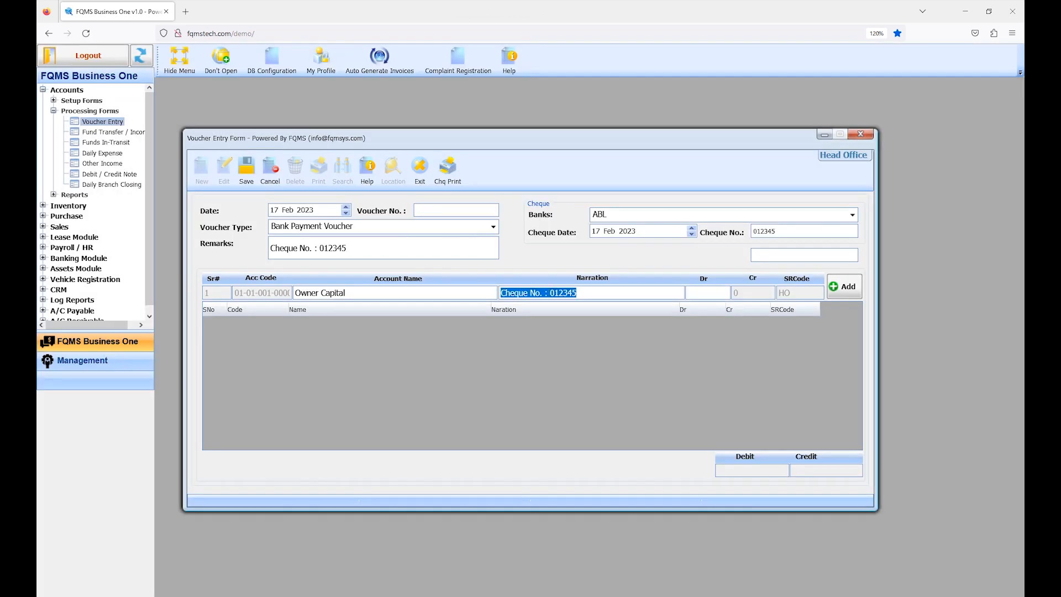
{"action": "key", "text": "Return"}
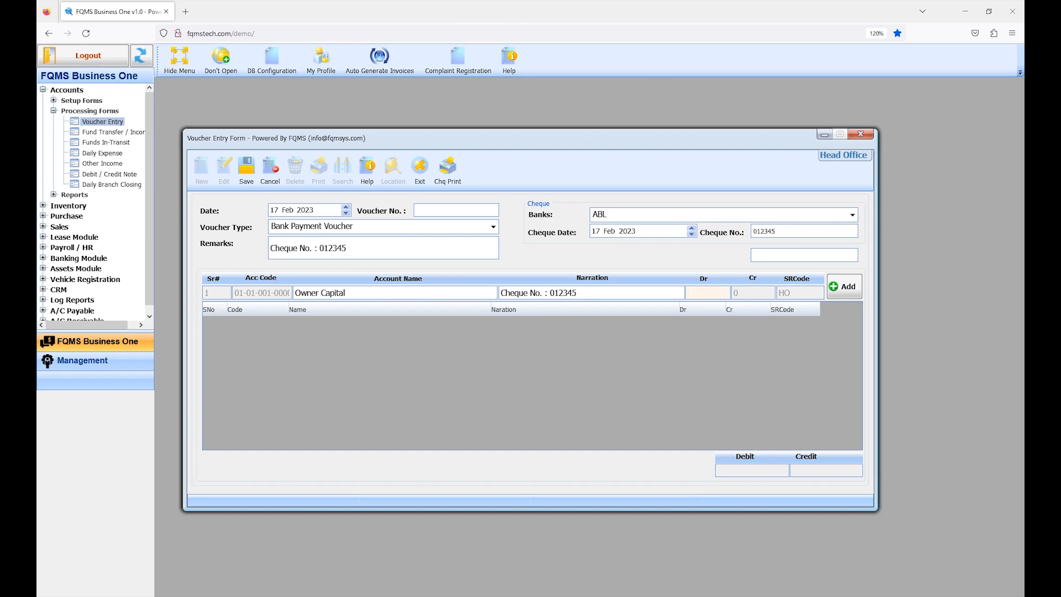
{"action": "type", "text": "60000"}
{"action": "key", "text": "Return"}
{"action": "key", "text": "Return"}
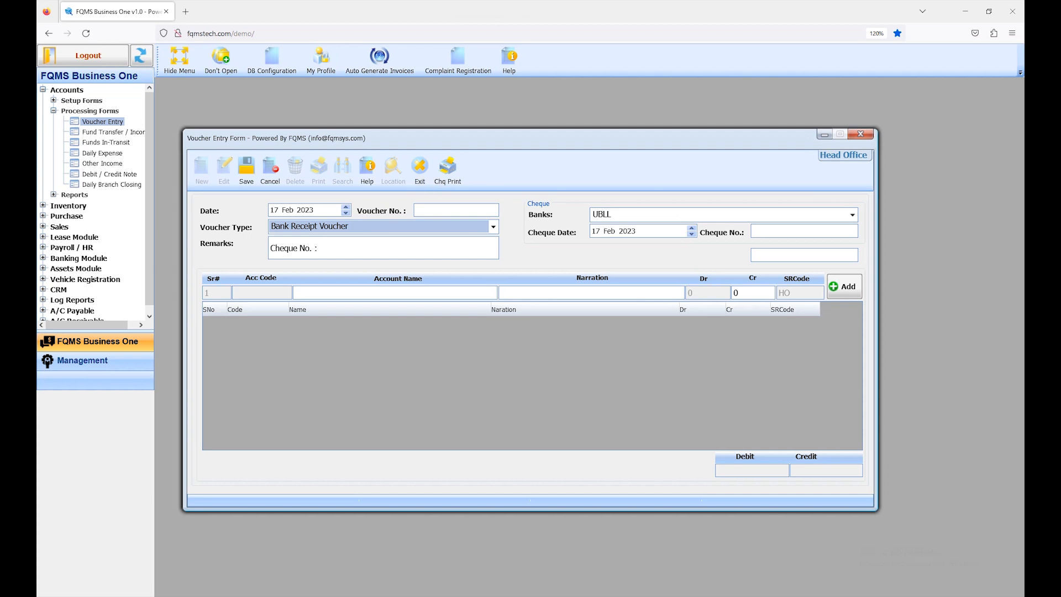
Set the voucher type to Bank Receipt Voucher, keeping the date 17 Feb 2023, and choose ABL as the bank
{"action": "left_click", "coordinate": [274, 210]}
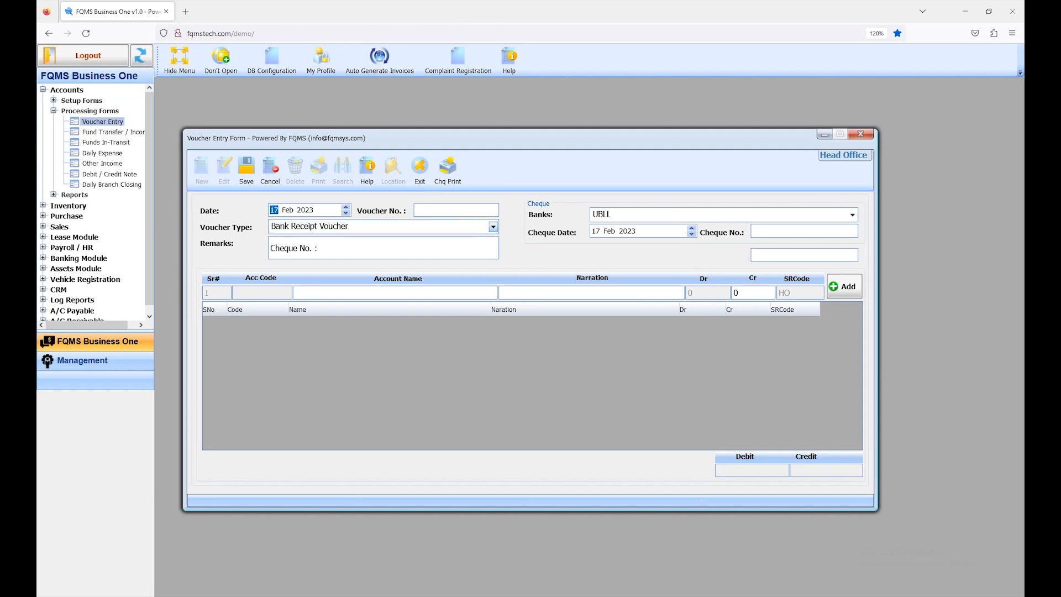
{"action": "left_click", "coordinate": [493, 227]}
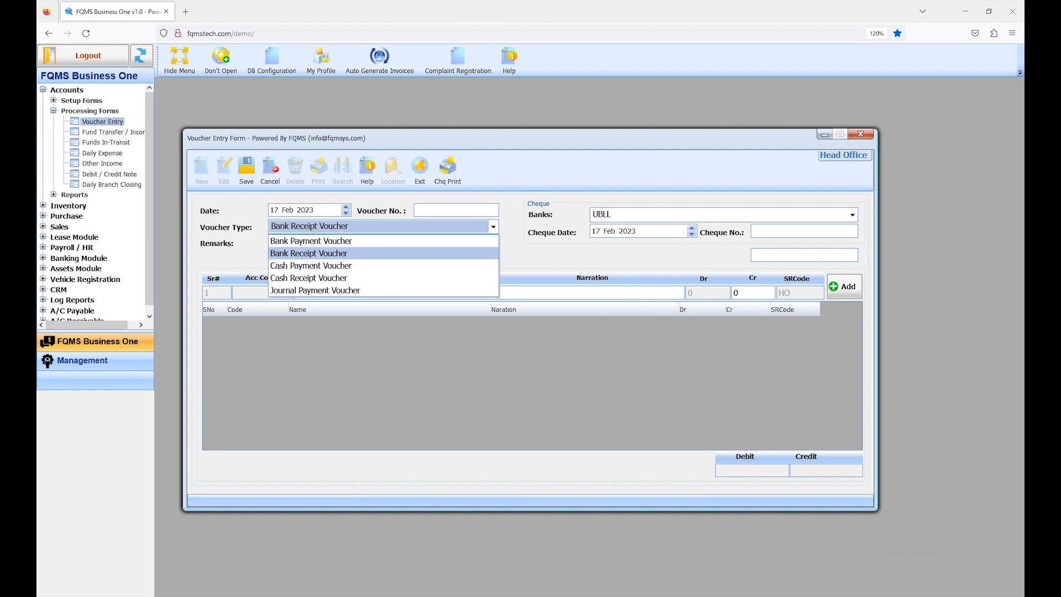
{"action": "left_click", "coordinate": [309, 253]}
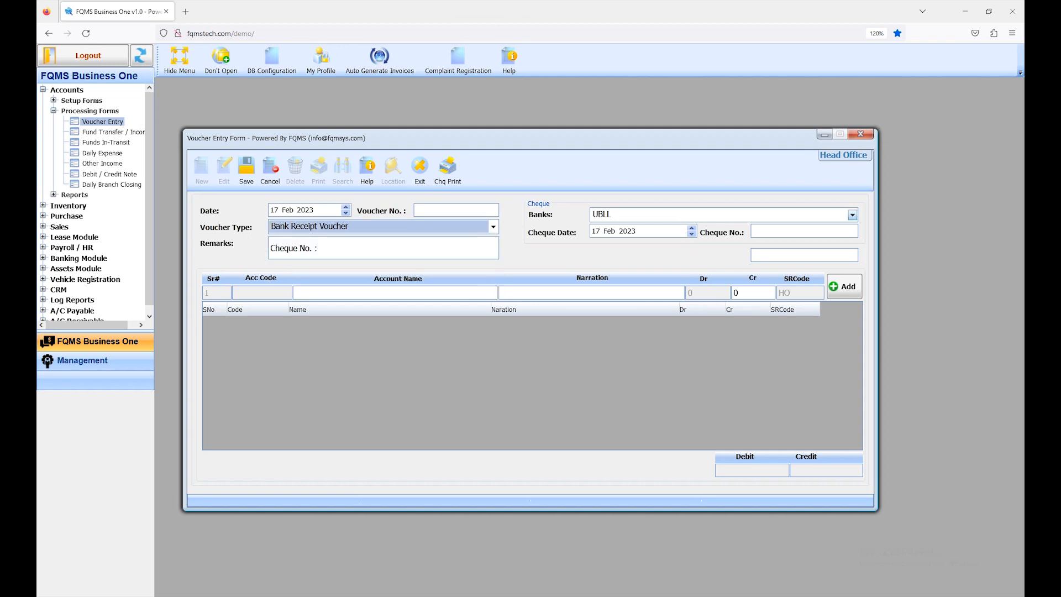
{"action": "left_click", "coordinate": [853, 214]}
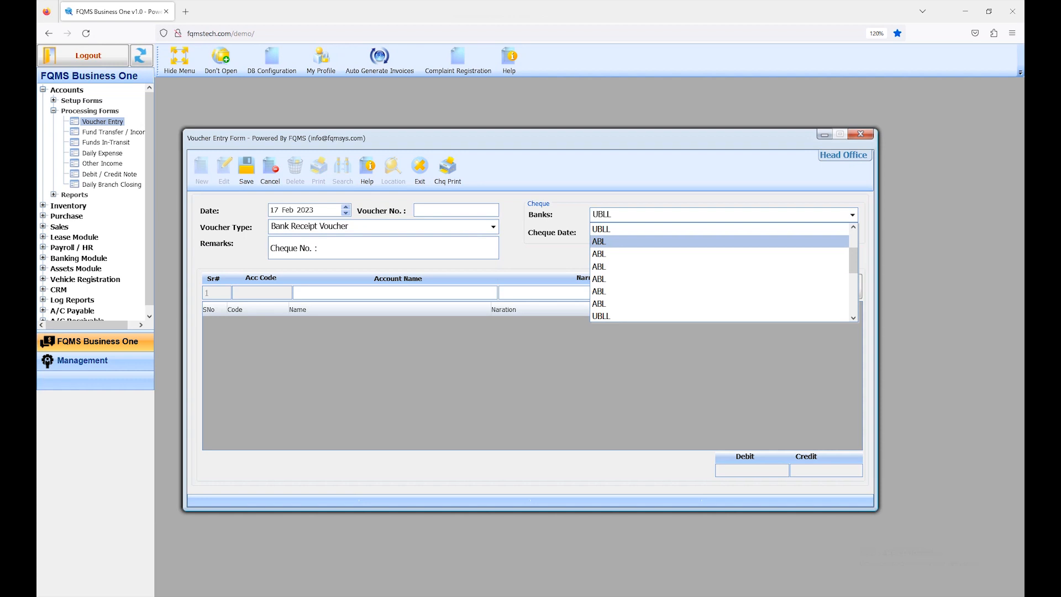
{"action": "left_click", "coordinate": [608, 241]}
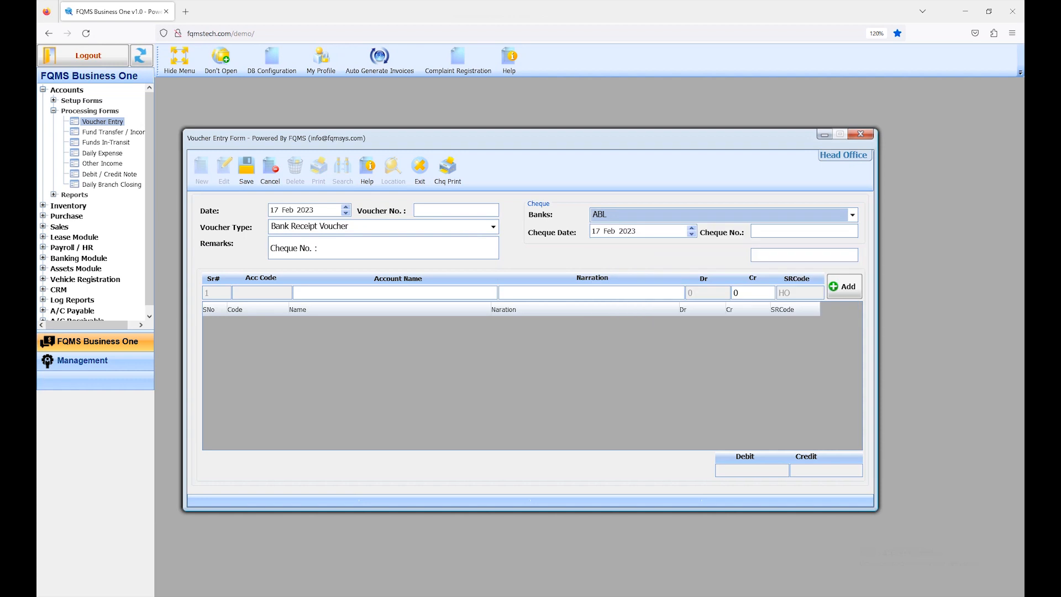
Enter 123456 as the bank receipt voucher's cheque number, keeping the cheque date at 17 Feb 2023
{"action": "key", "text": "Tab"}
{"action": "key", "text": "Tab"}
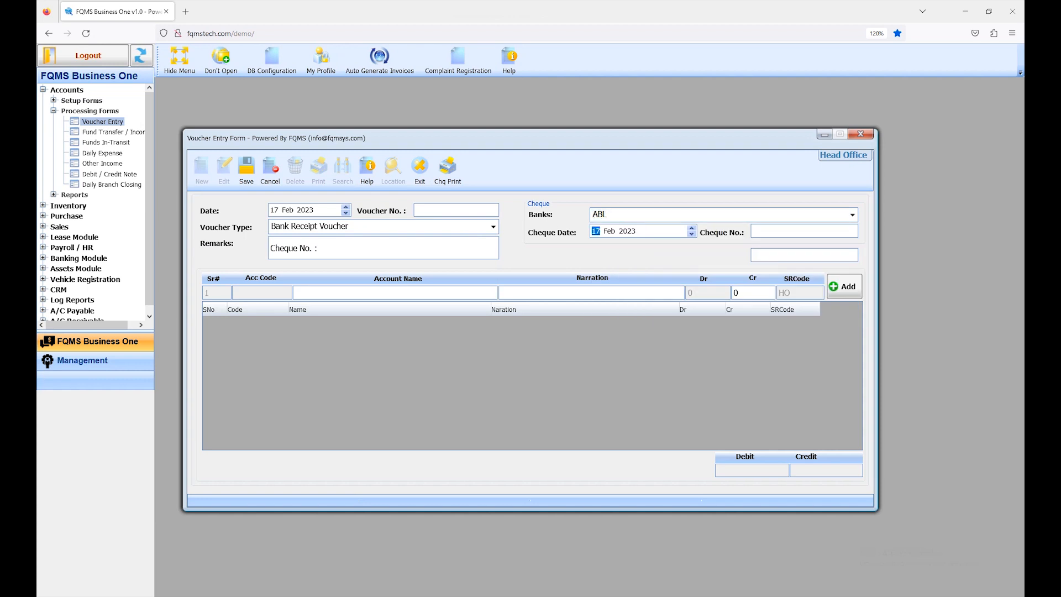
{"action": "type", "text": "123456"}
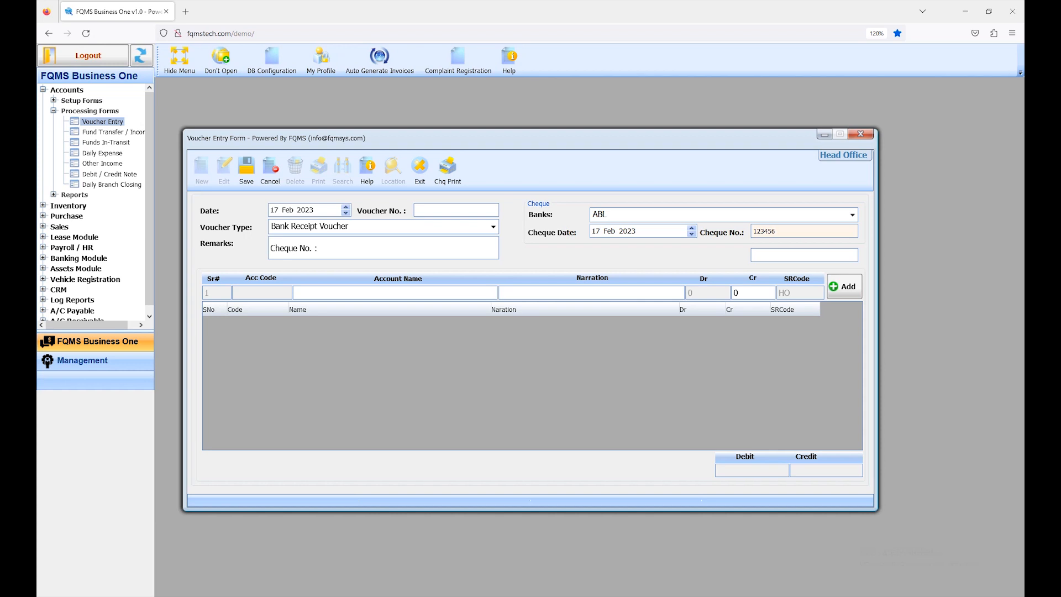
{"action": "key", "text": "Tab"}
{"action": "key", "text": "Tab"}
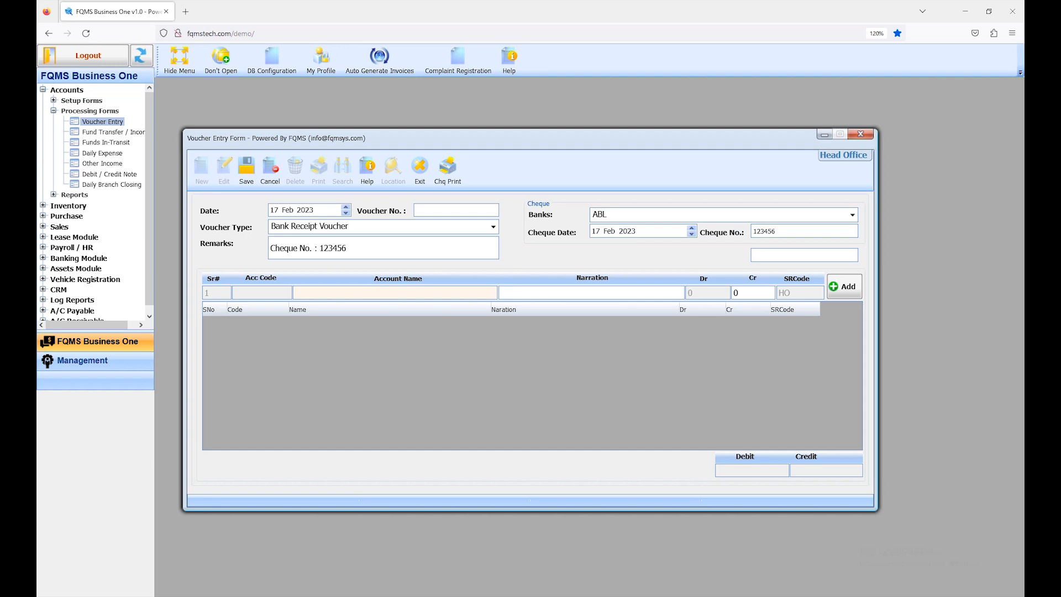
Add a bank receipt line for the Owner Capital account with the default cheque narration and a credit of 60000
{"action": "key", "text": "Return"}
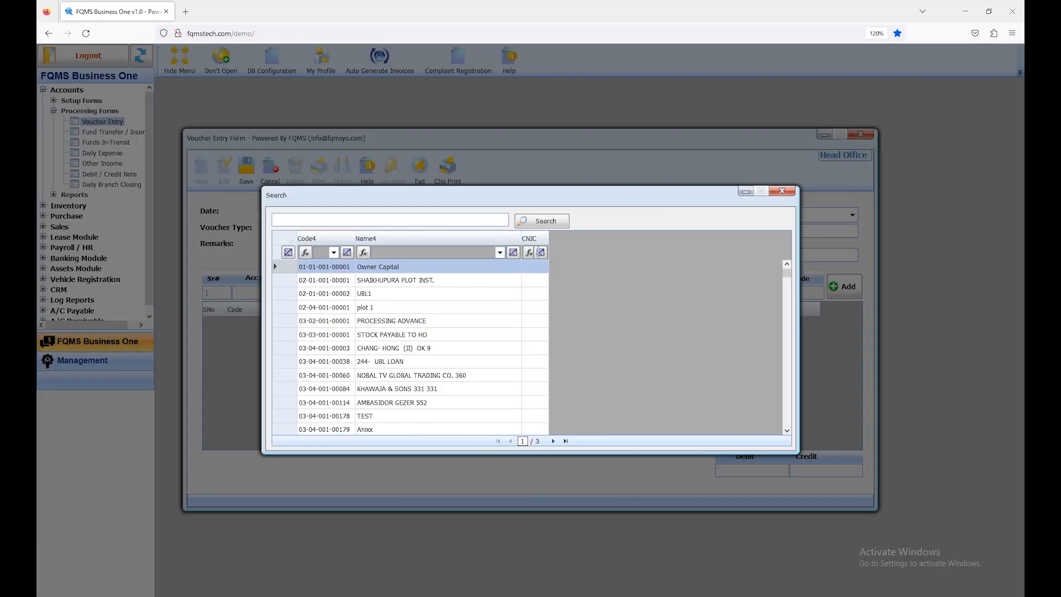
{"action": "key", "text": "Return"}
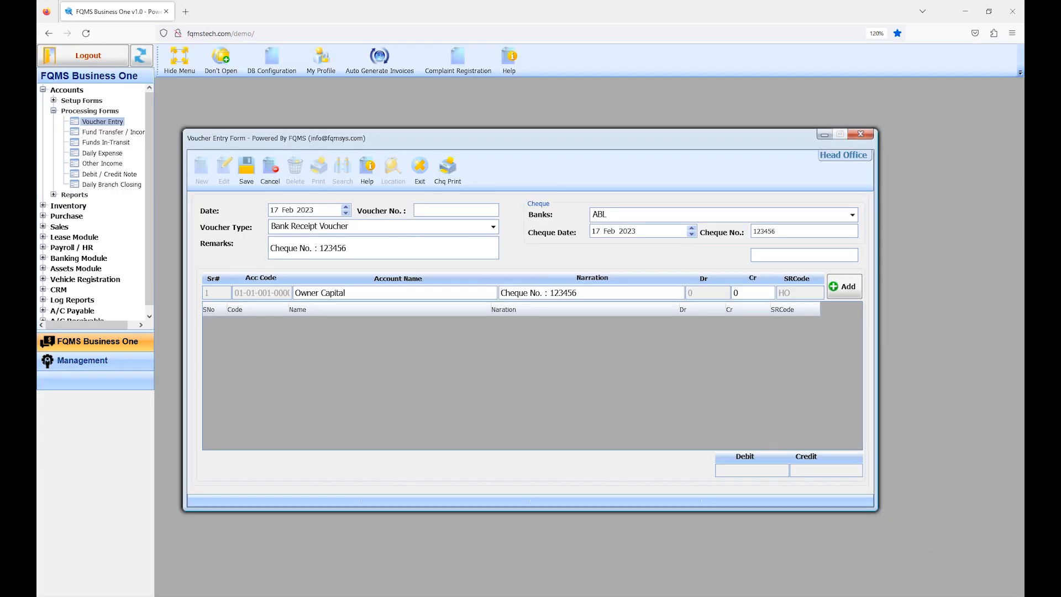
{"action": "left_click_drag", "start_coordinate": [577, 293], "coordinate": [500, 293]}
{"action": "key", "text": "Tab"}
{"action": "type", "text": "60000"}
{"action": "key", "text": "Return"}
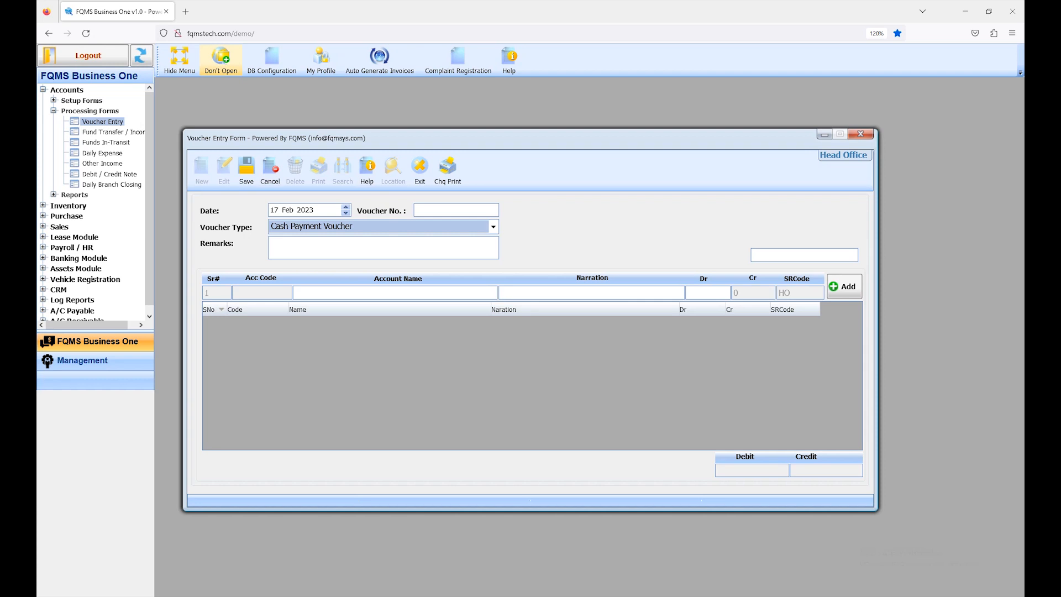
Keep the voucher type as Cash Payment Voucher dated 17 Feb 2023 and enter "cpv" as the remarks
{"action": "left_click", "coordinate": [274, 210]}
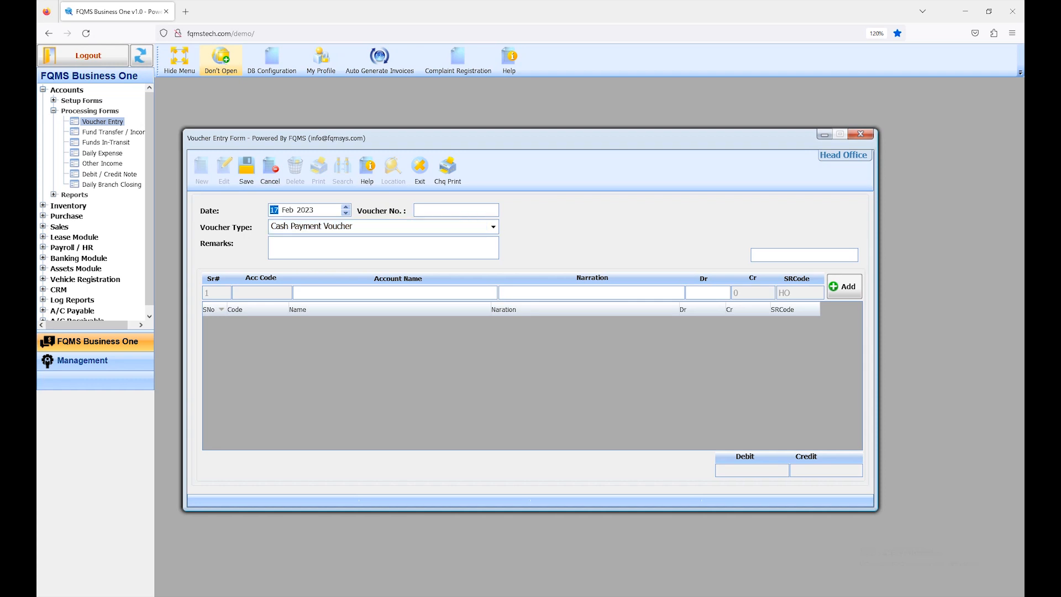
{"action": "left_click", "coordinate": [494, 227]}
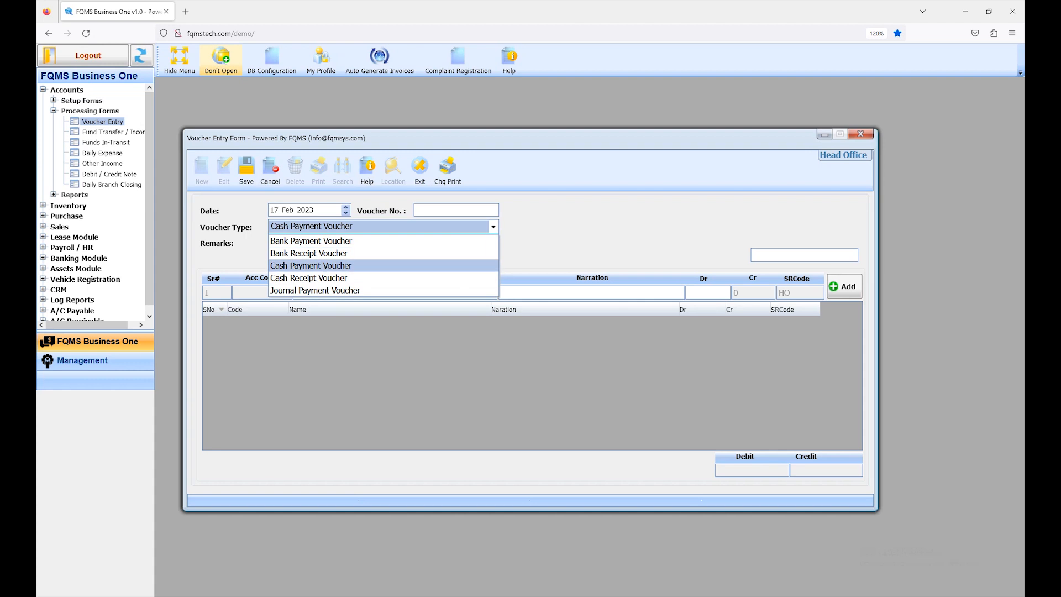
{"action": "key", "text": "Tab"}
{"action": "type", "text": "cpv"}
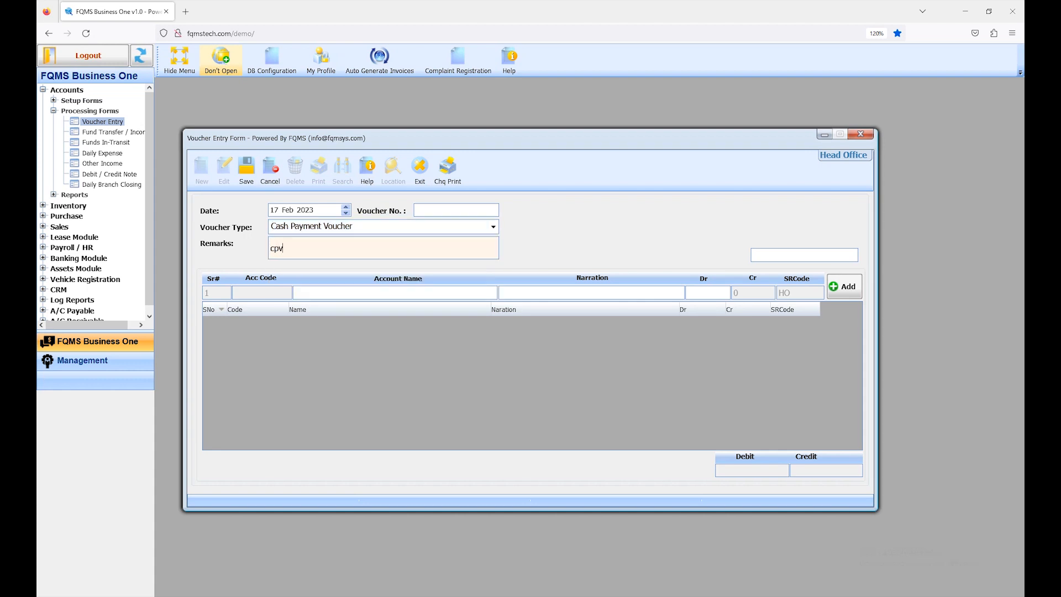
{"action": "key", "text": "Tab"}
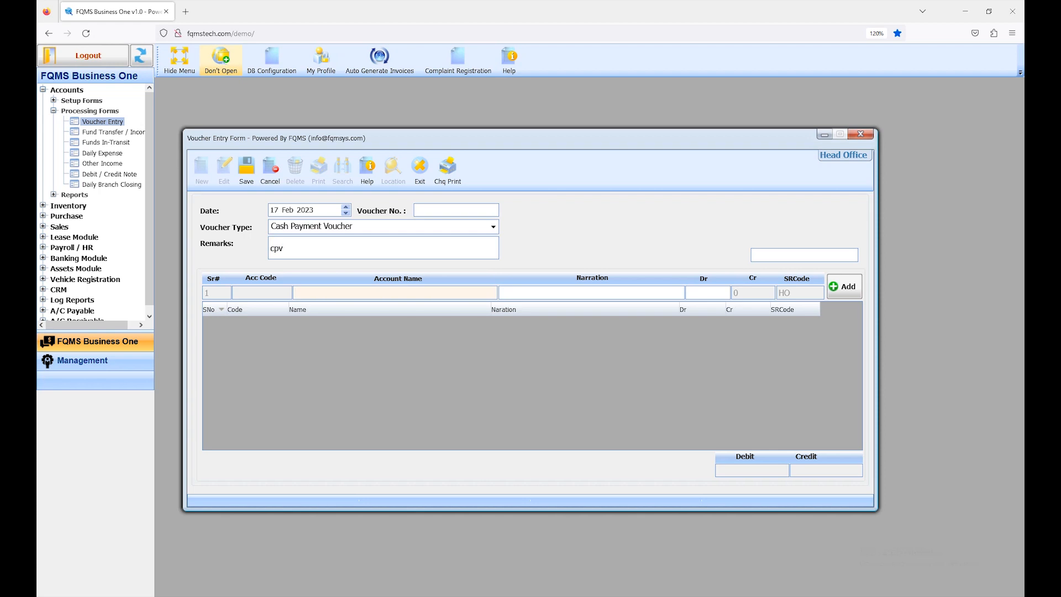
Add a cash payment line for the Owner Capital account with the default "cpv" narration and a debit of 6000
{"action": "key", "text": "Return"}
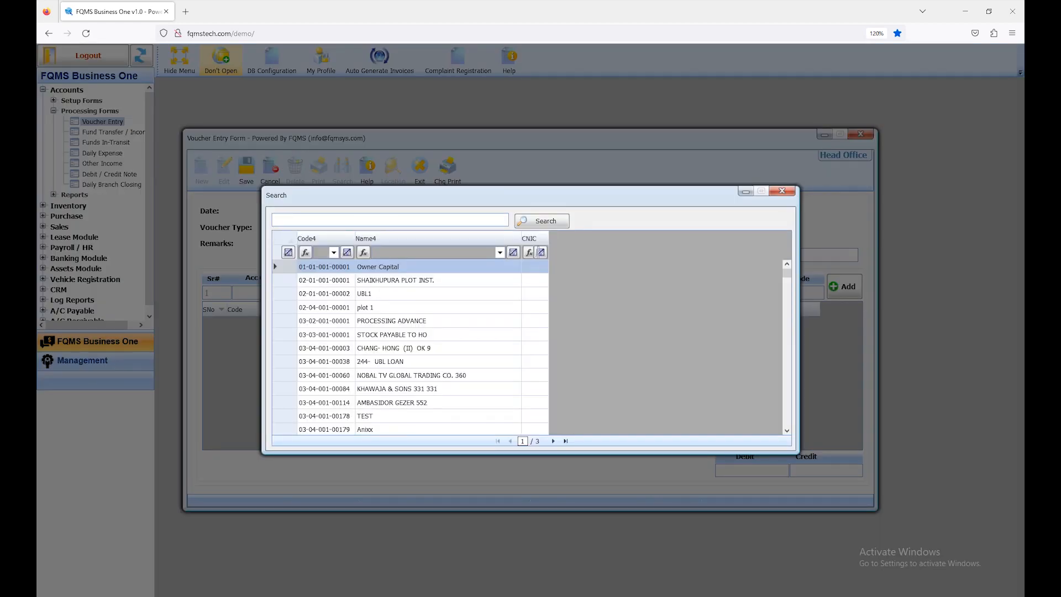
{"action": "key", "text": "Return"}
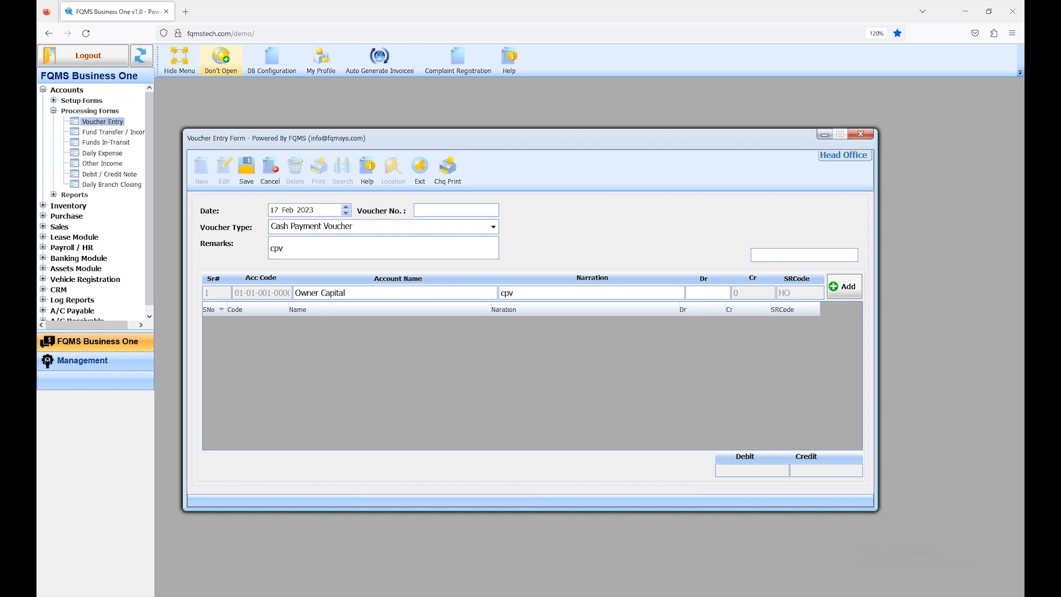
{"action": "key", "text": "ctrl+a"}
{"action": "key", "text": "Return"}
{"action": "type", "text": "6000"}
{"action": "key", "text": "ctrl+a"}
{"action": "key", "text": "Return"}
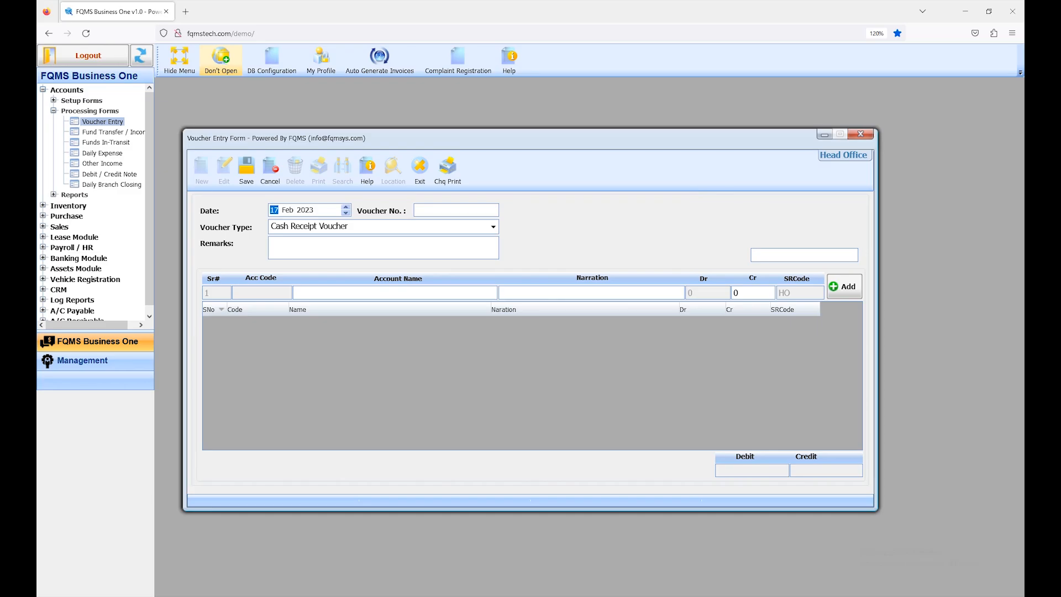
Keep the voucher type as Cash Receipt Voucher dated 17 Feb 2023 and enter "CRV" as the remarks
{"action": "left_click", "coordinate": [493, 227]}
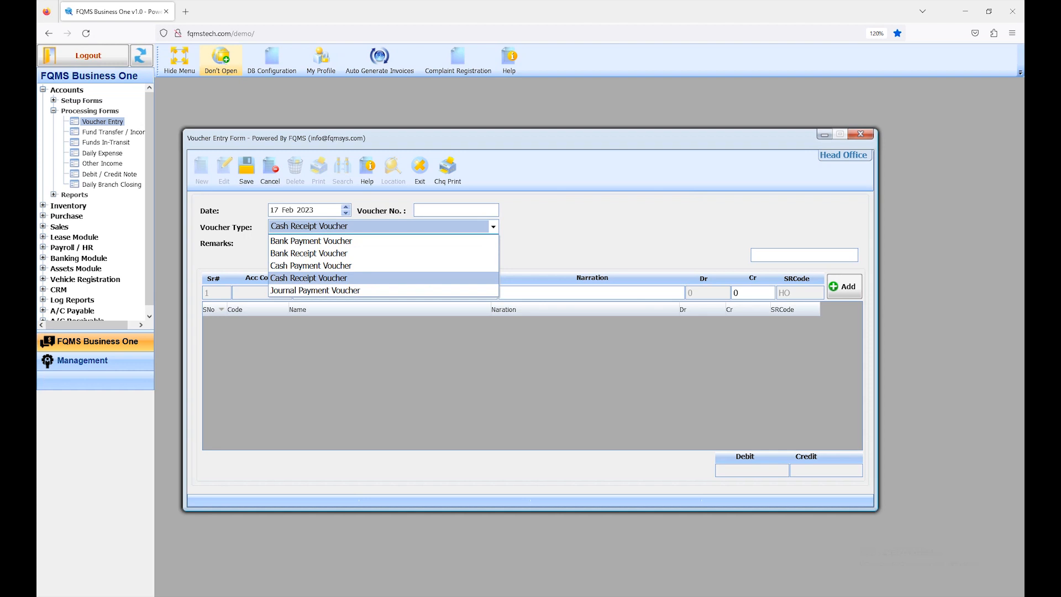
{"action": "key", "text": "Return"}
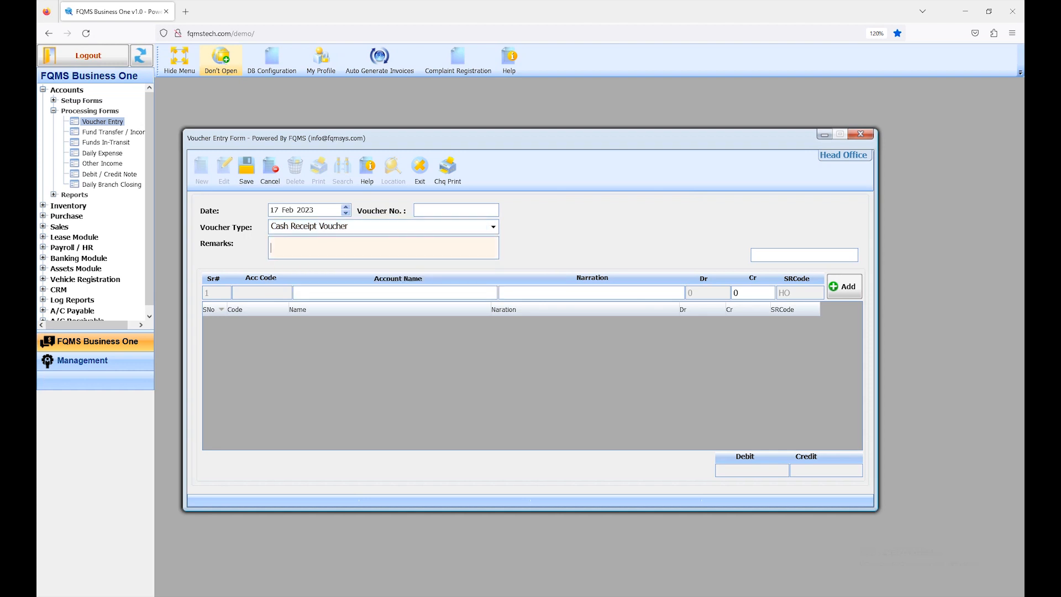
{"action": "type", "text": "CRV"}
{"action": "key", "text": "Return"}
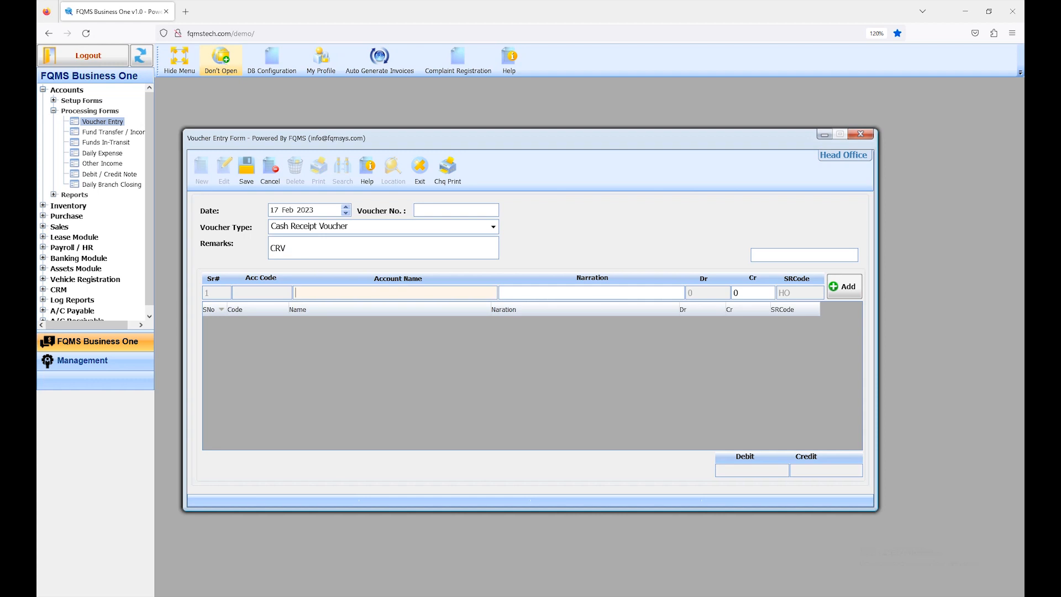
Add a cash receipt line for the Owner Capital account with the default "CRV" narration and a credit of 25000
{"action": "key", "text": "Return"}
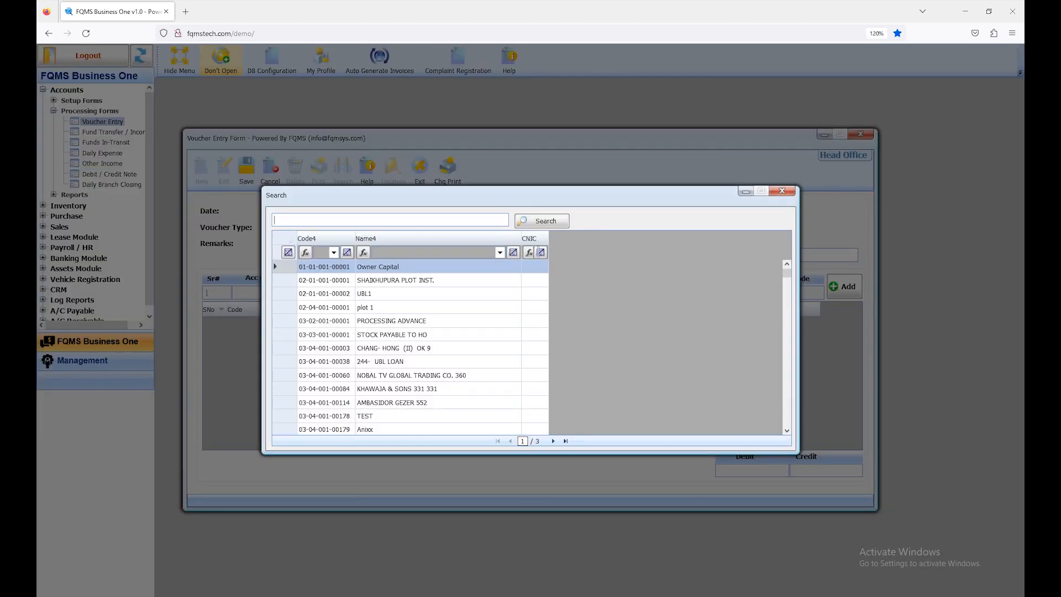
{"action": "key", "text": "Return"}
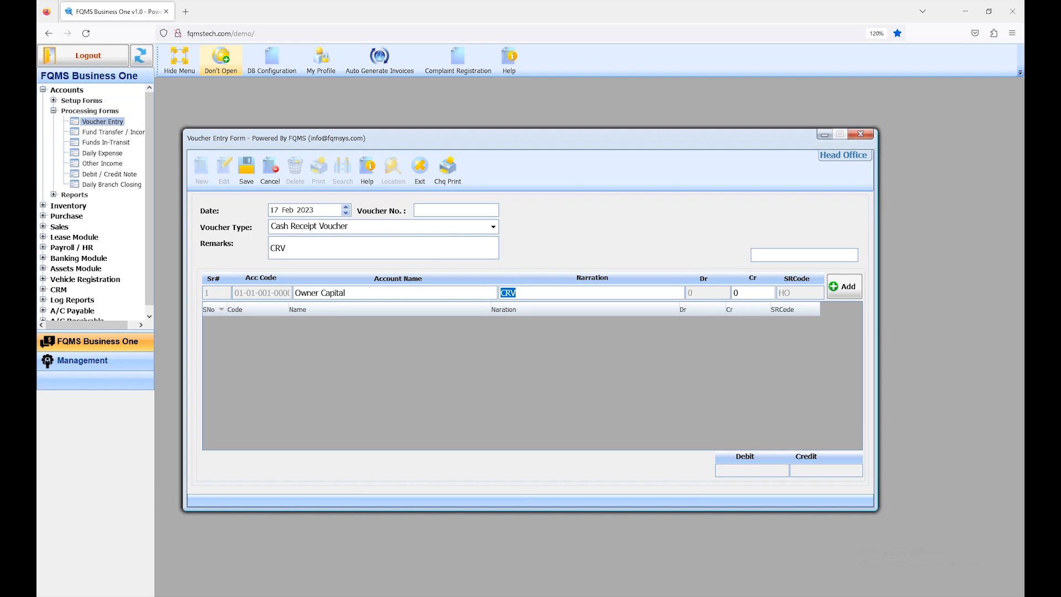
{"action": "key", "text": "Return"}
{"action": "type", "text": "25000"}
{"action": "key", "text": "Return"}
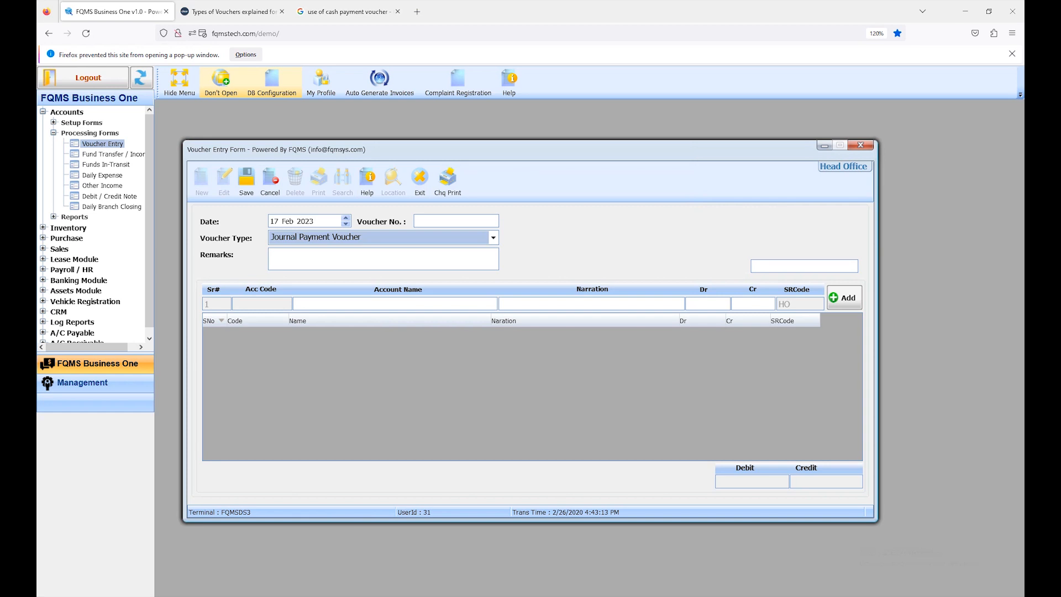
Keep the voucher type as Journal Payment Voucher dated 17 Feb 2023 and enter "jpv" as the remarks
{"action": "left_click", "coordinate": [275, 221]}
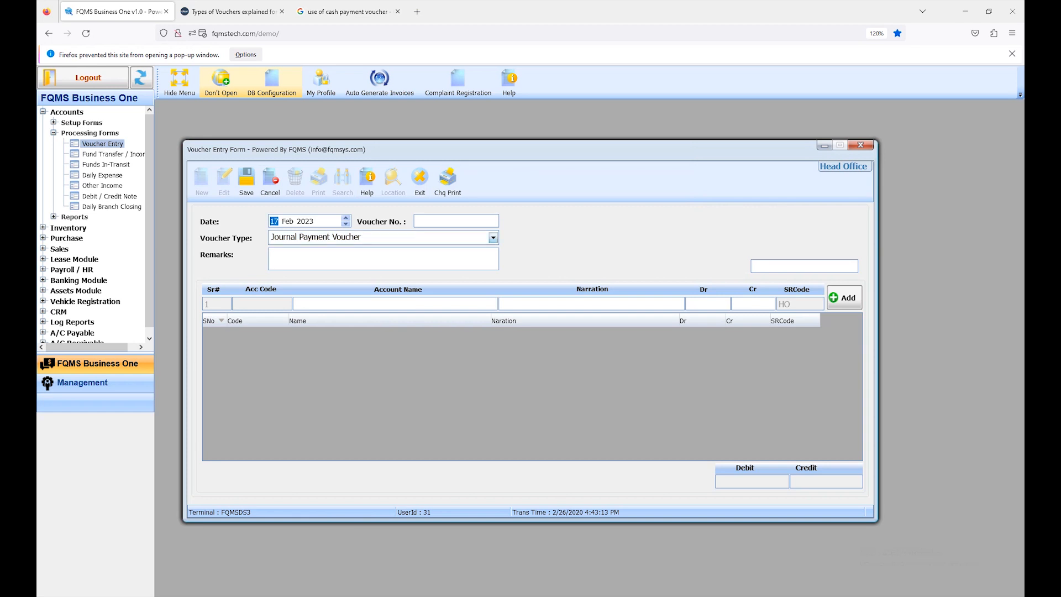
{"action": "left_click", "coordinate": [493, 237]}
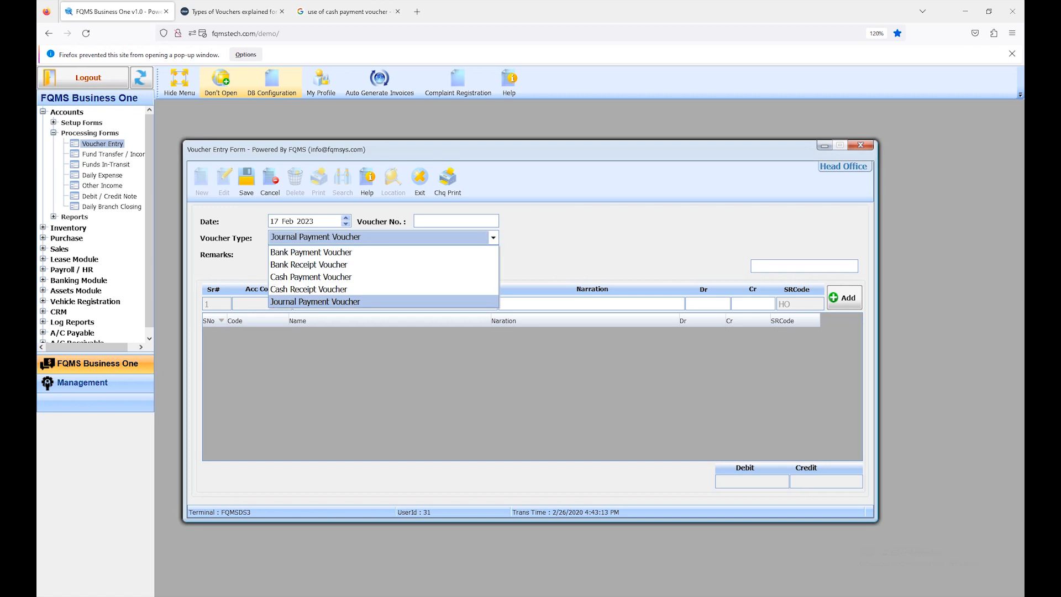
{"action": "key", "text": "Tab"}
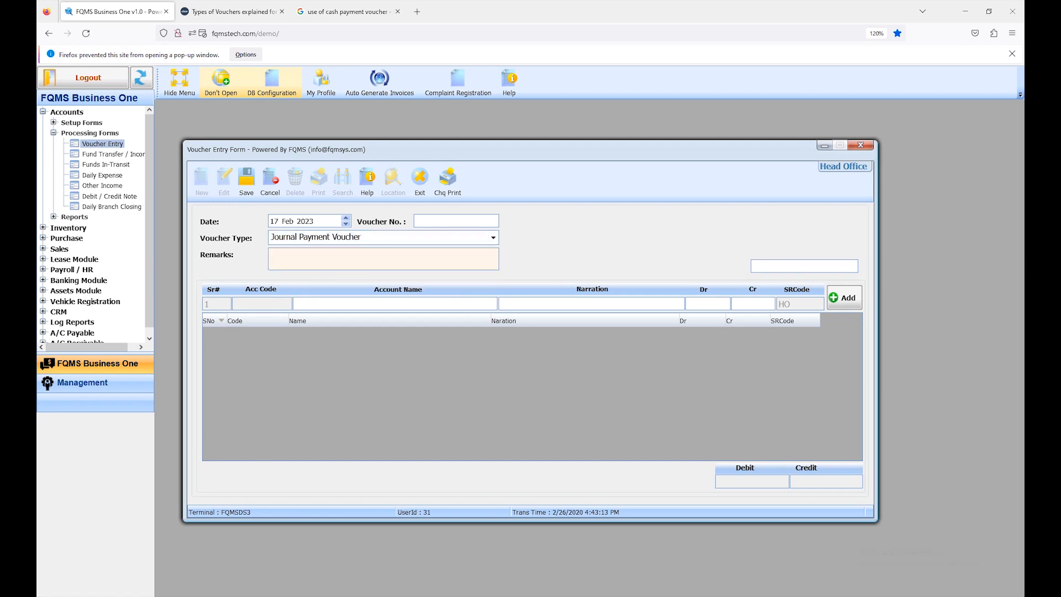
{"action": "type", "text": "jpv"}
{"action": "key", "text": "Tab"}
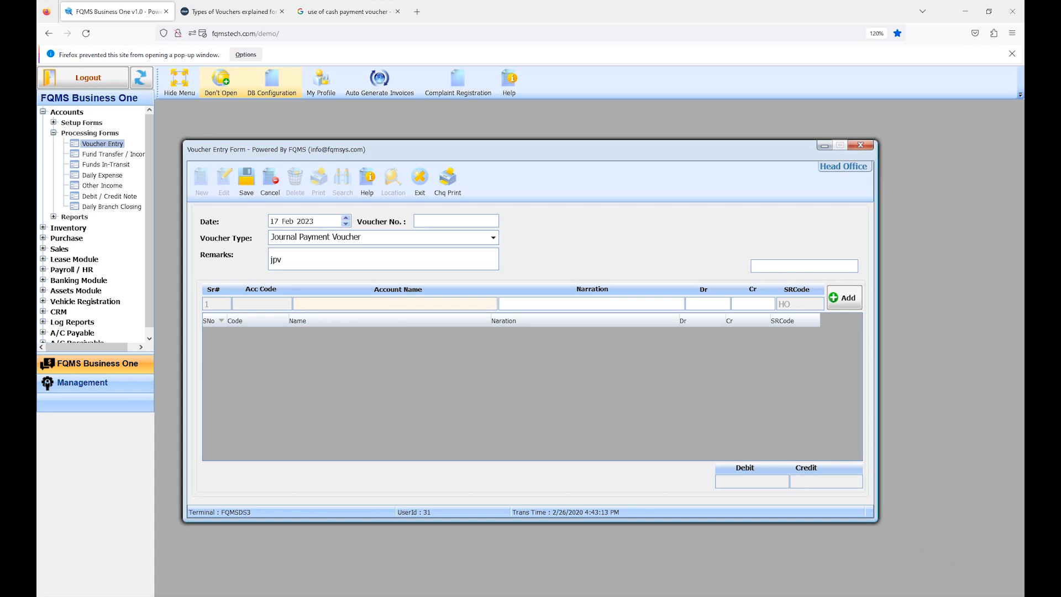
{"action": "key", "text": "Return"}
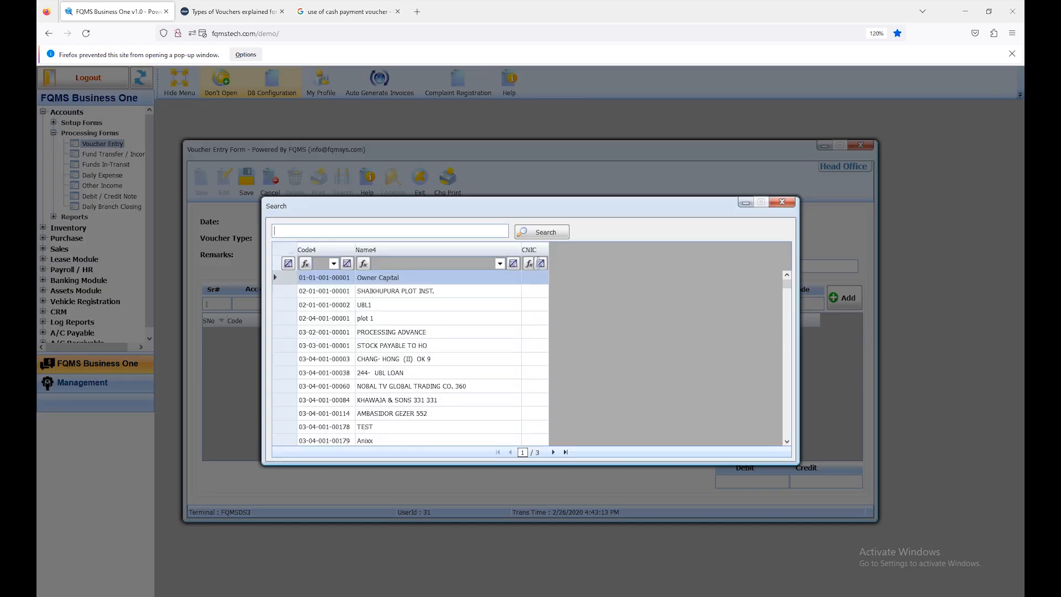
{"action": "type", "text": "sons"}
{"action": "key", "text": "Return"}
{"action": "key", "text": "Down"}
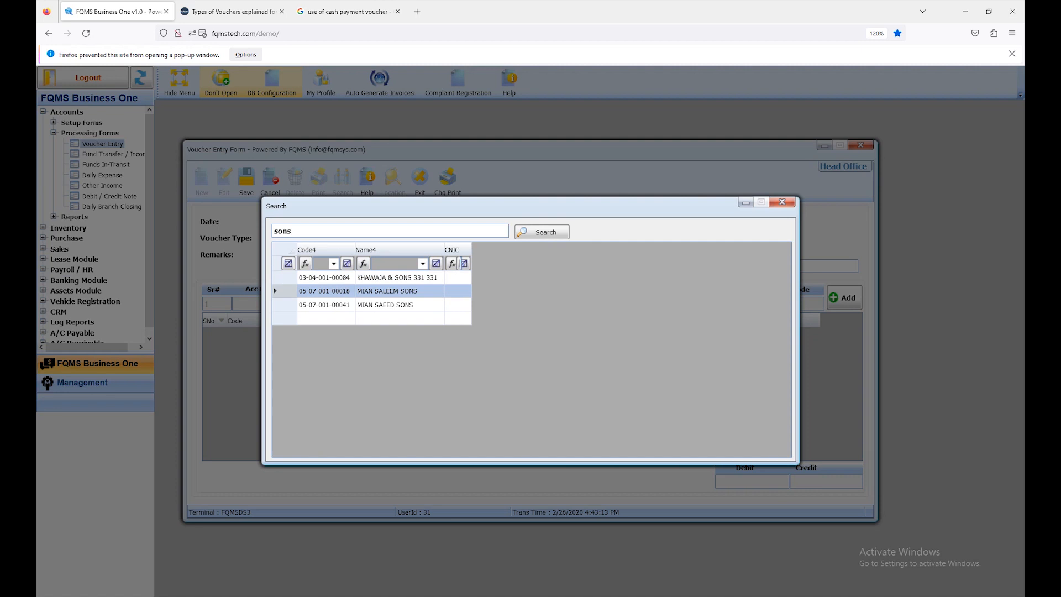
{"action": "key", "text": "Return"}
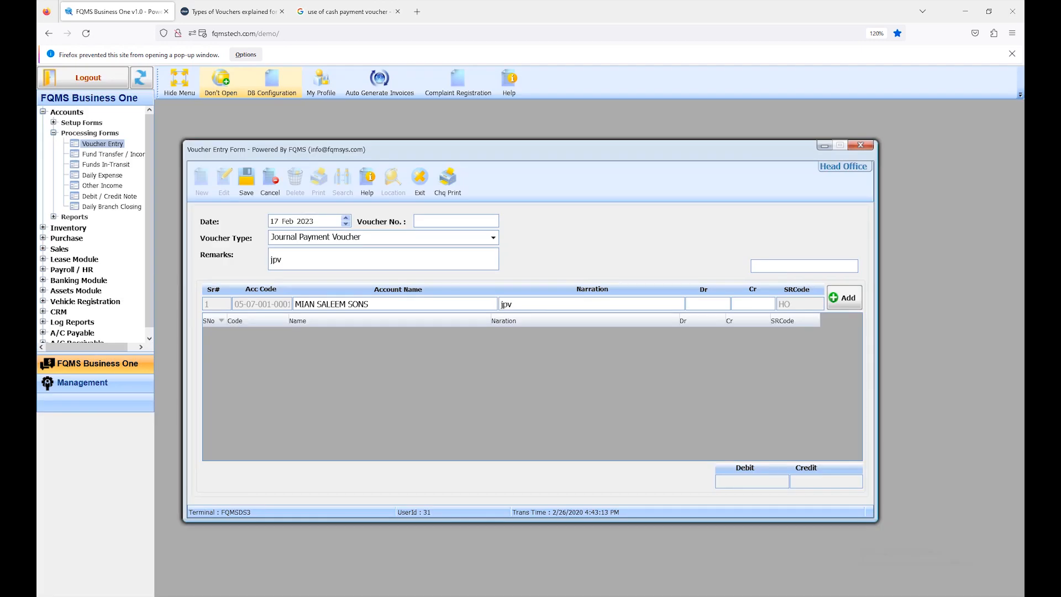
Add the journal line with the default "jpv" narration and a debit of 25000, and save the voucher
{"action": "key", "text": "Tab"}
{"action": "key", "text": "Tab"}
{"action": "key", "text": "shift+Tab"}
{"action": "type", "text": "25000"}
{"action": "key", "text": "ctrl+a"}
{"action": "key", "text": "Return"}
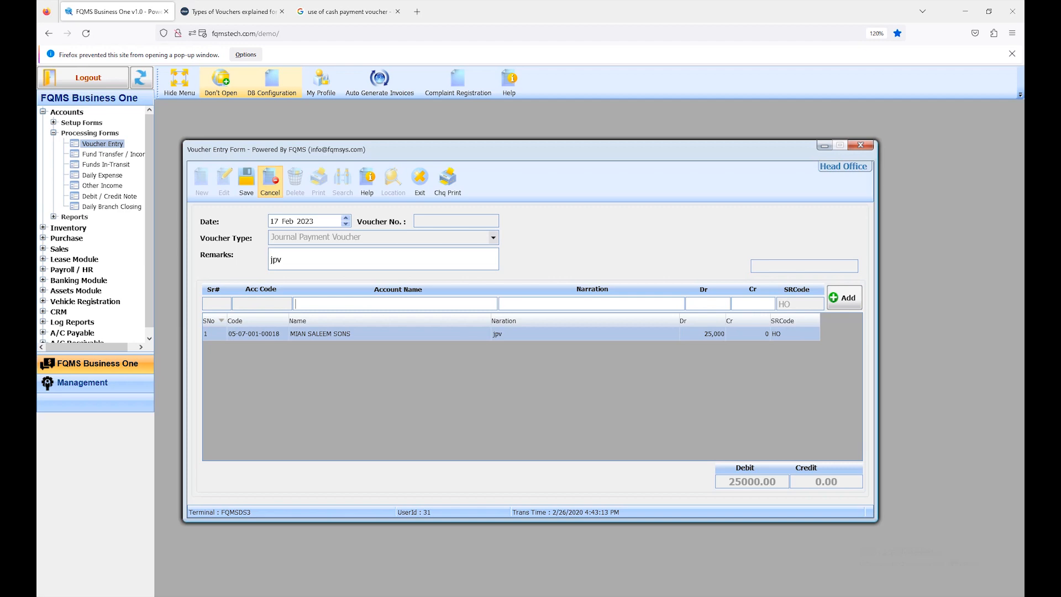
{"action": "left_click", "coordinate": [246, 178]}
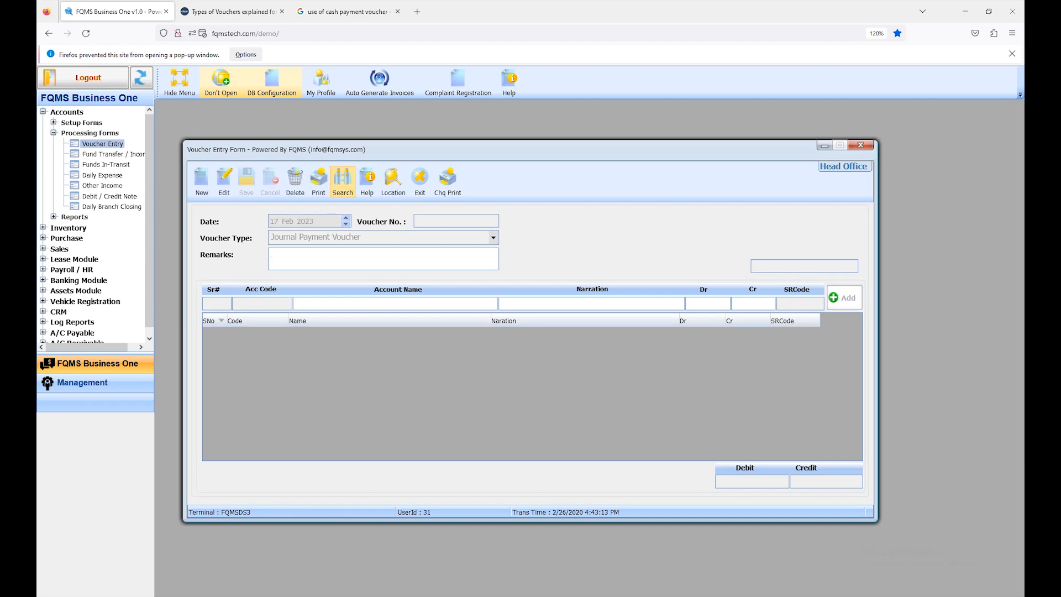
Search the journal vouchers from 17 Feb 2018 to 17 Feb 2023 and open the first listed SA CORPORATION purchase-invoice voucher
{"action": "left_click", "coordinate": [343, 179]}
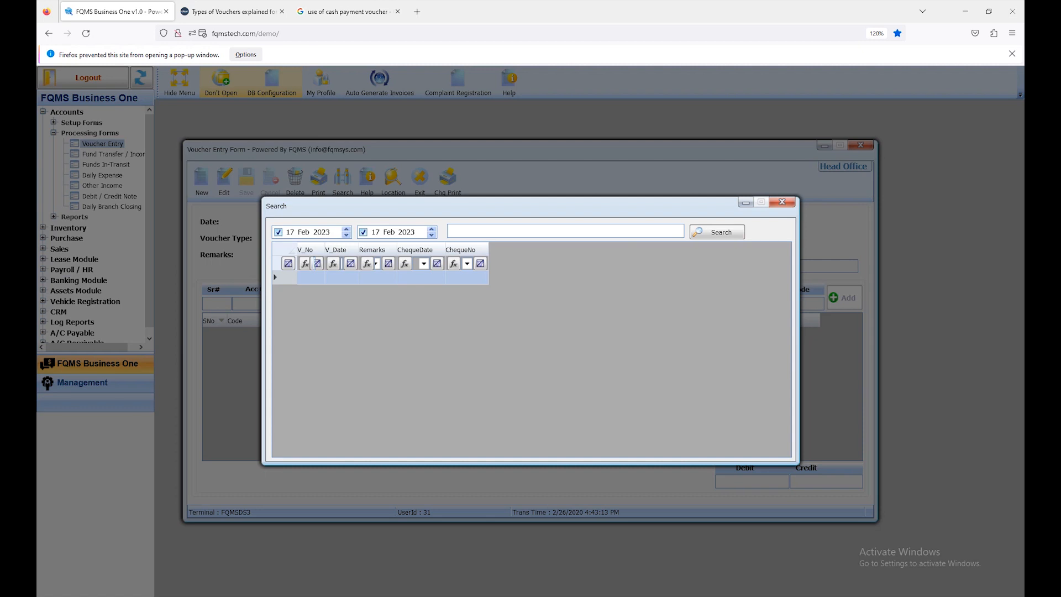
{"action": "left_click", "coordinate": [322, 232]}
{"action": "type", "text": "2018"}
{"action": "left_click", "coordinate": [718, 232]}
{"action": "left_click", "coordinate": [518, 332]}
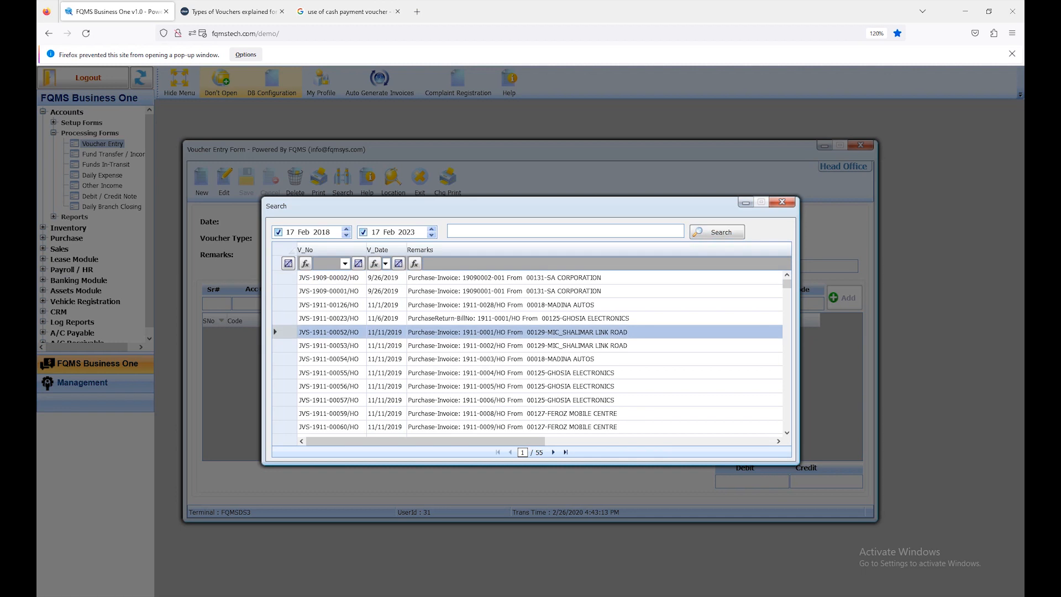
{"action": "left_click", "coordinate": [517, 278]}
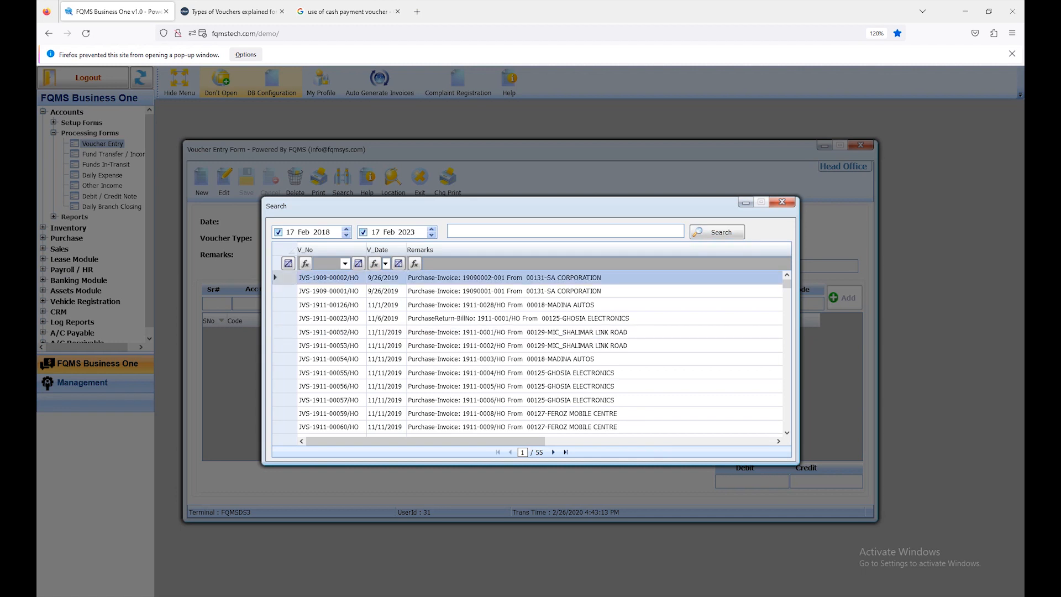
{"action": "double_click", "coordinate": [517, 277]}
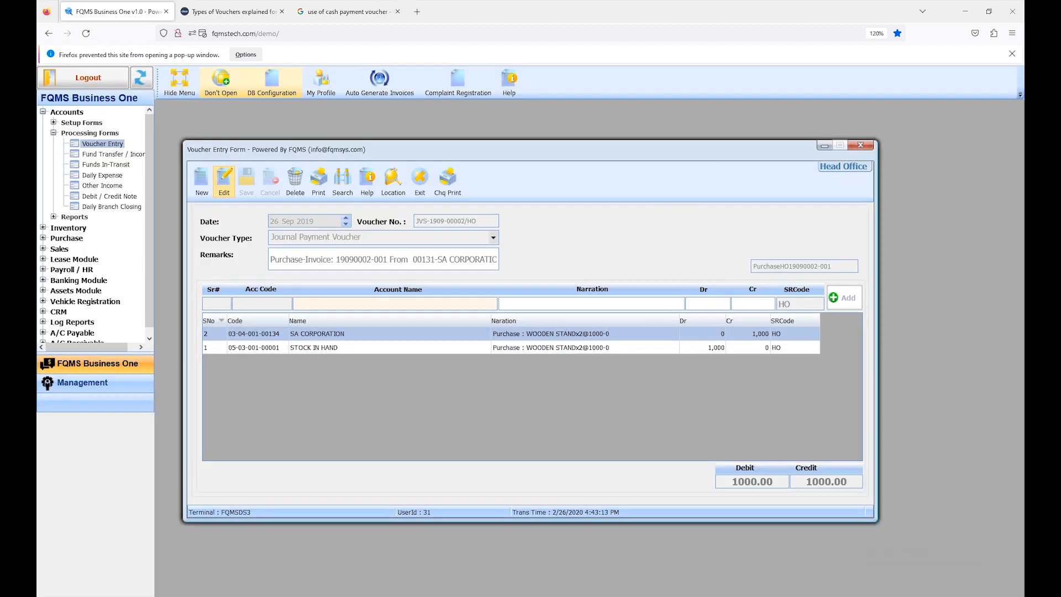